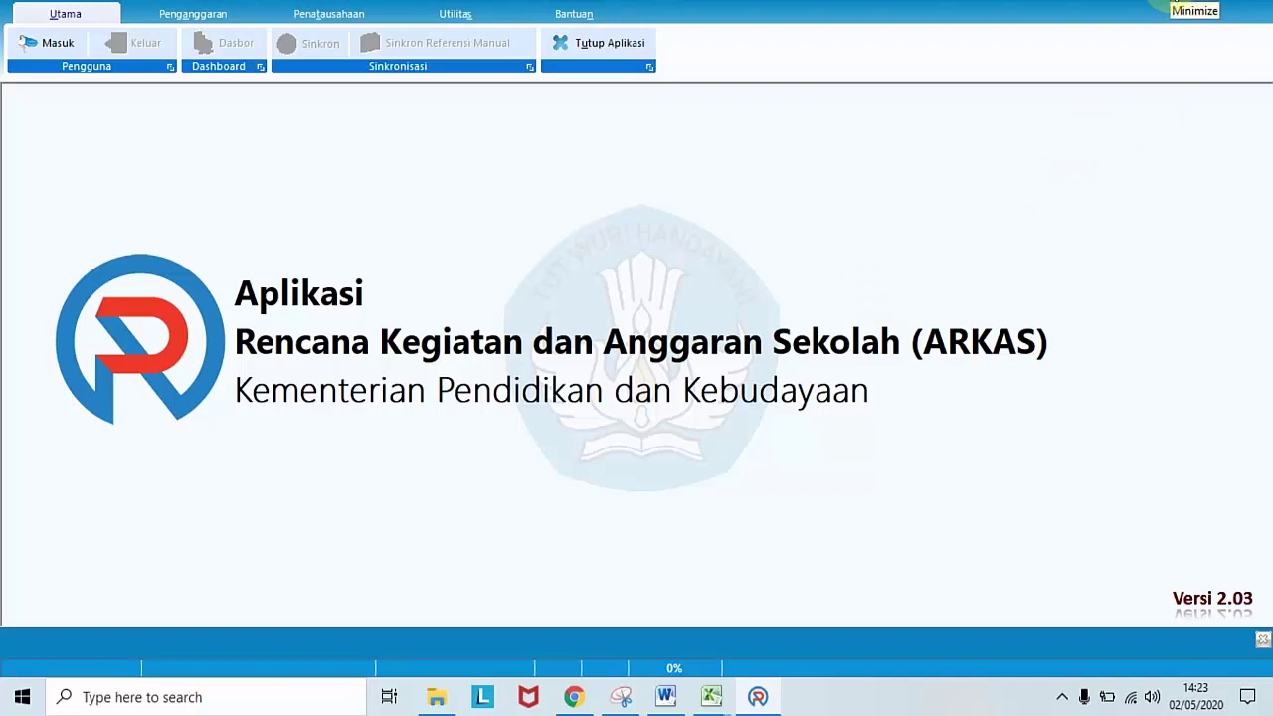
Minimize the ARKAS window and refresh the desktop.
left_click(1162, 8)
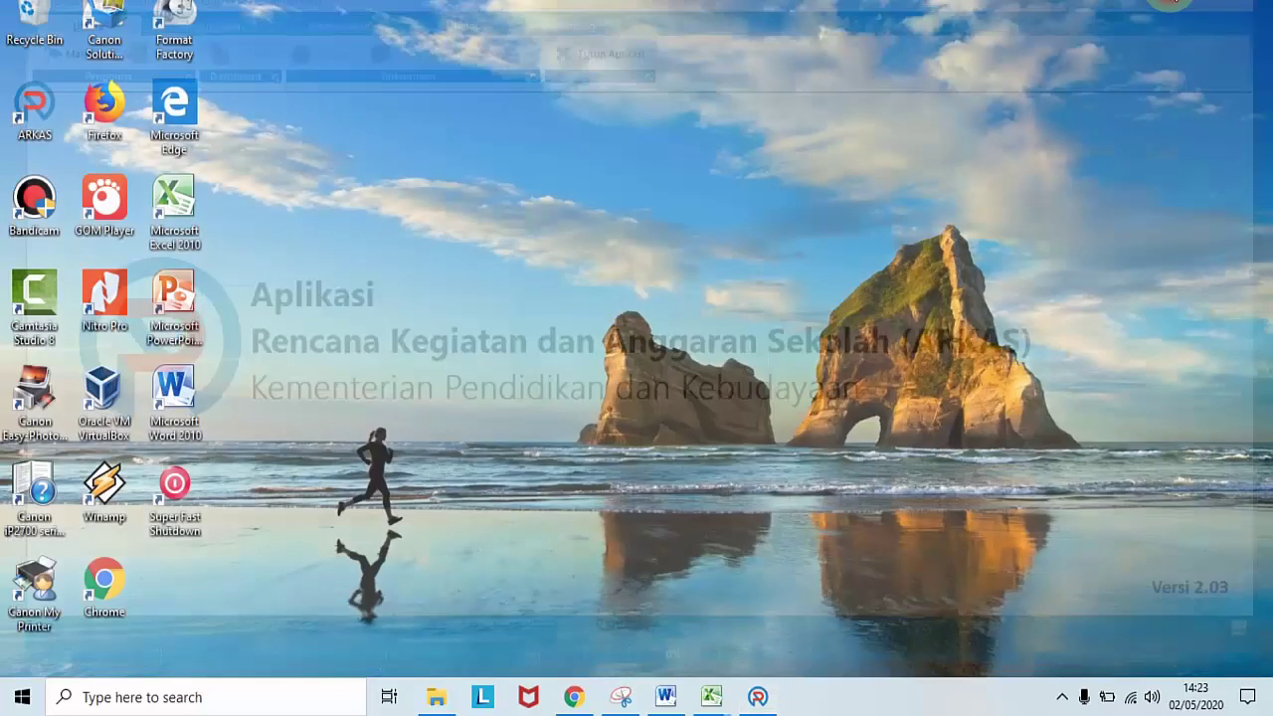
right_click(865, 203)
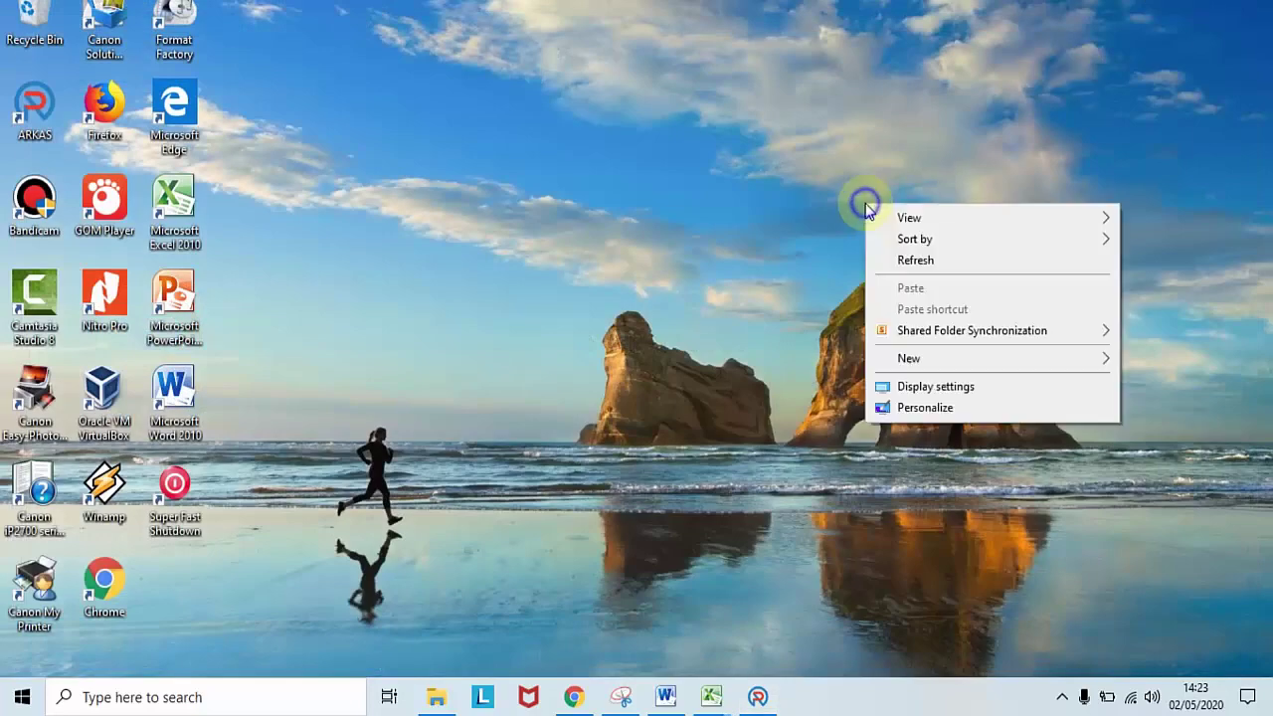
left_click(924, 260)
right_click(925, 267)
left_click(1000, 328)
right_click(998, 328)
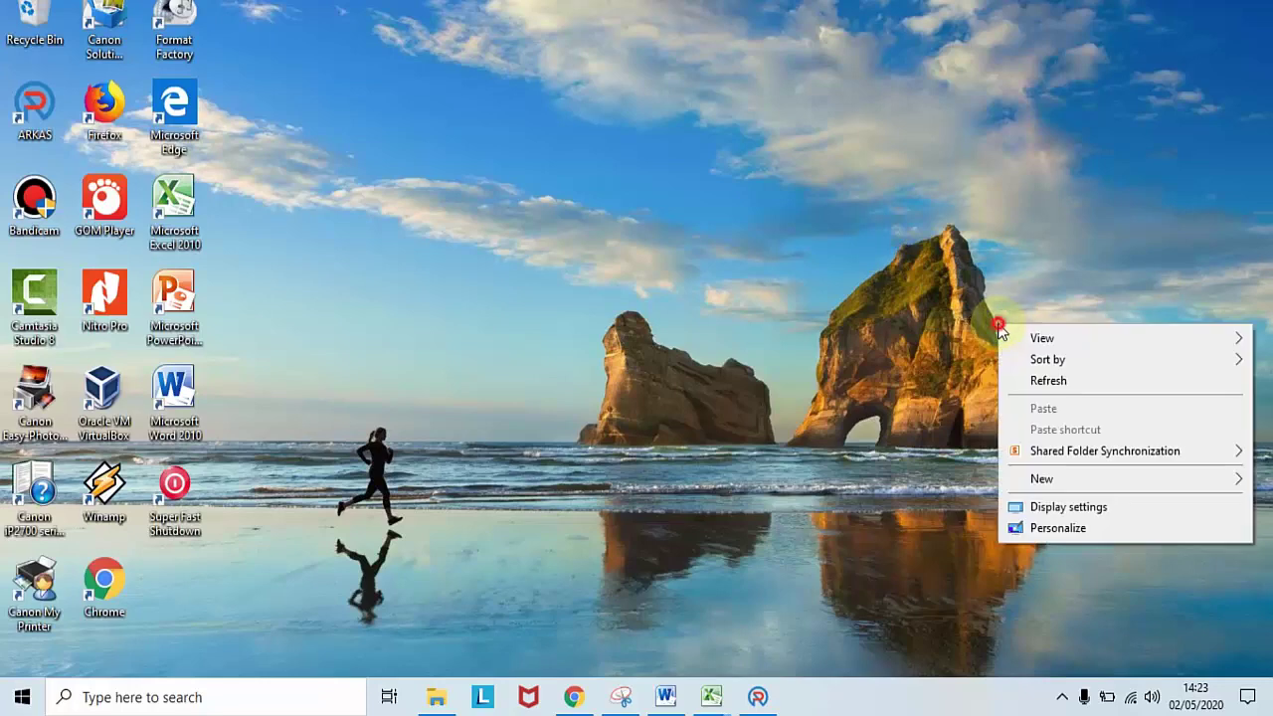
left_click(1059, 388)
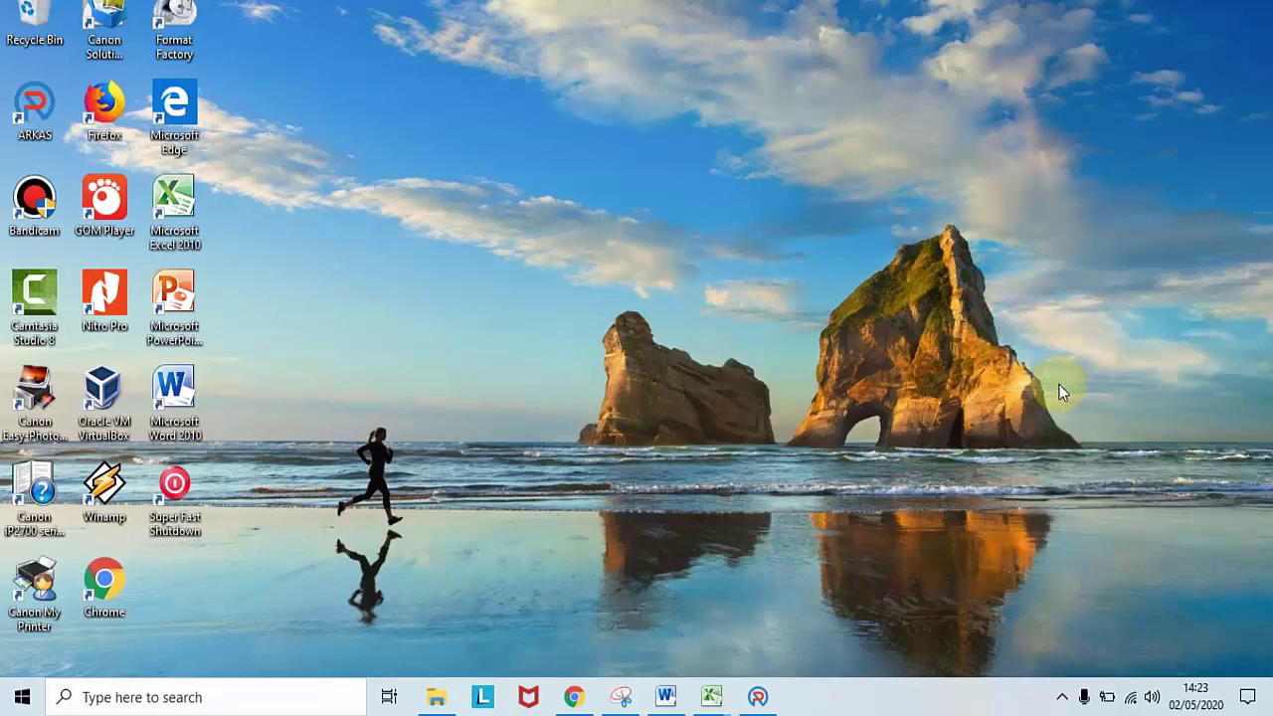
right_click(899, 121)
left_click(947, 176)
Switch to the Karanganyar BOS_Silpa workbook in Excel and select the Jumlah Total cell of SD NEGERI SEKARJATI 01.
mouse_move(708, 698)
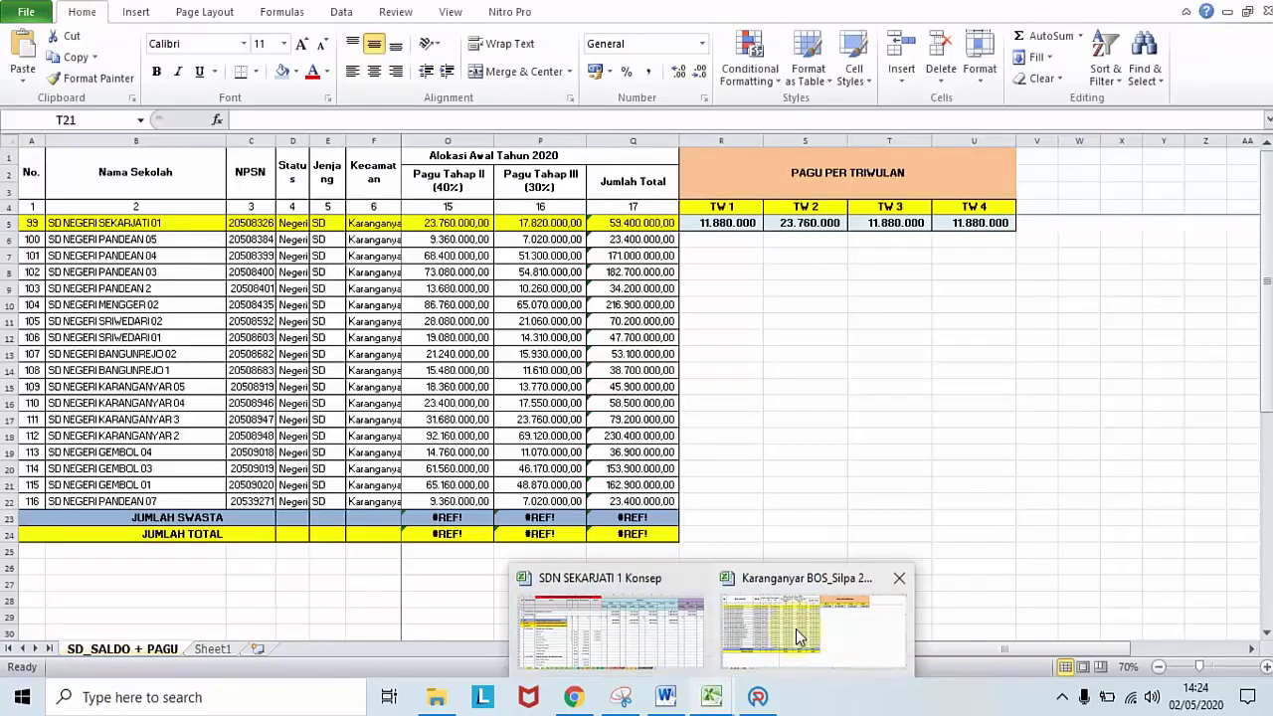
left_click(795, 628)
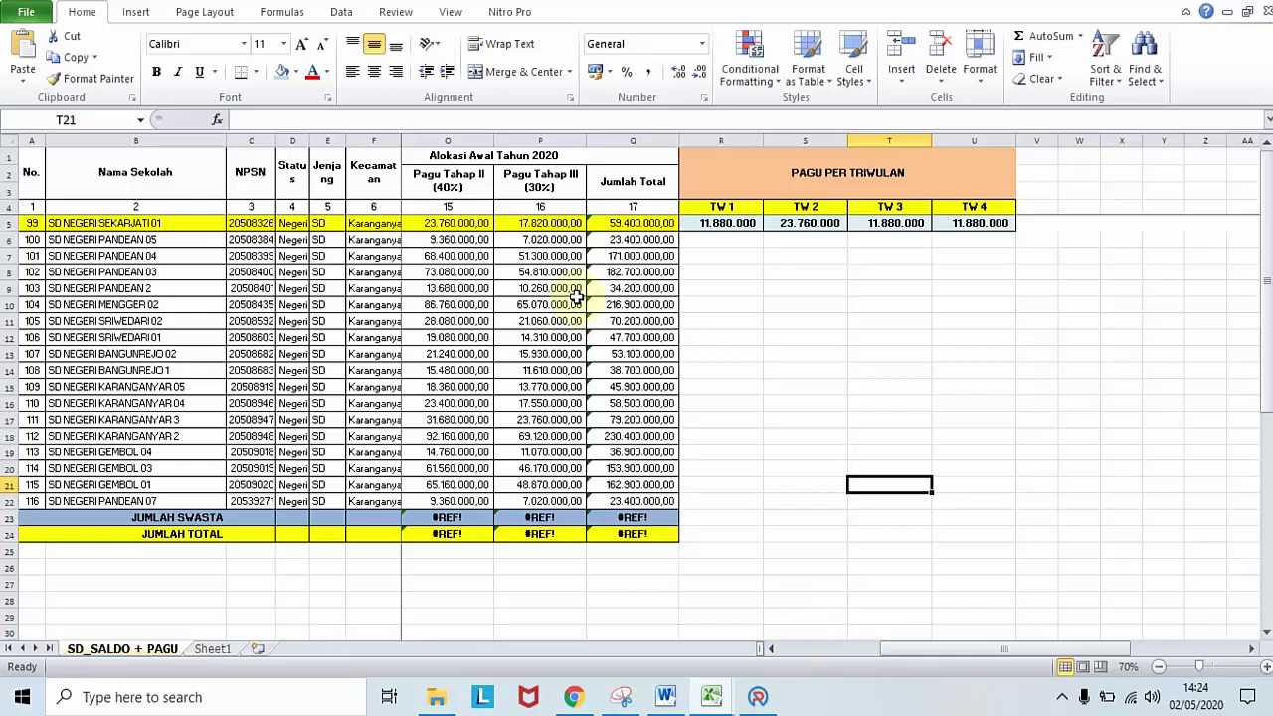
left_click(622, 221)
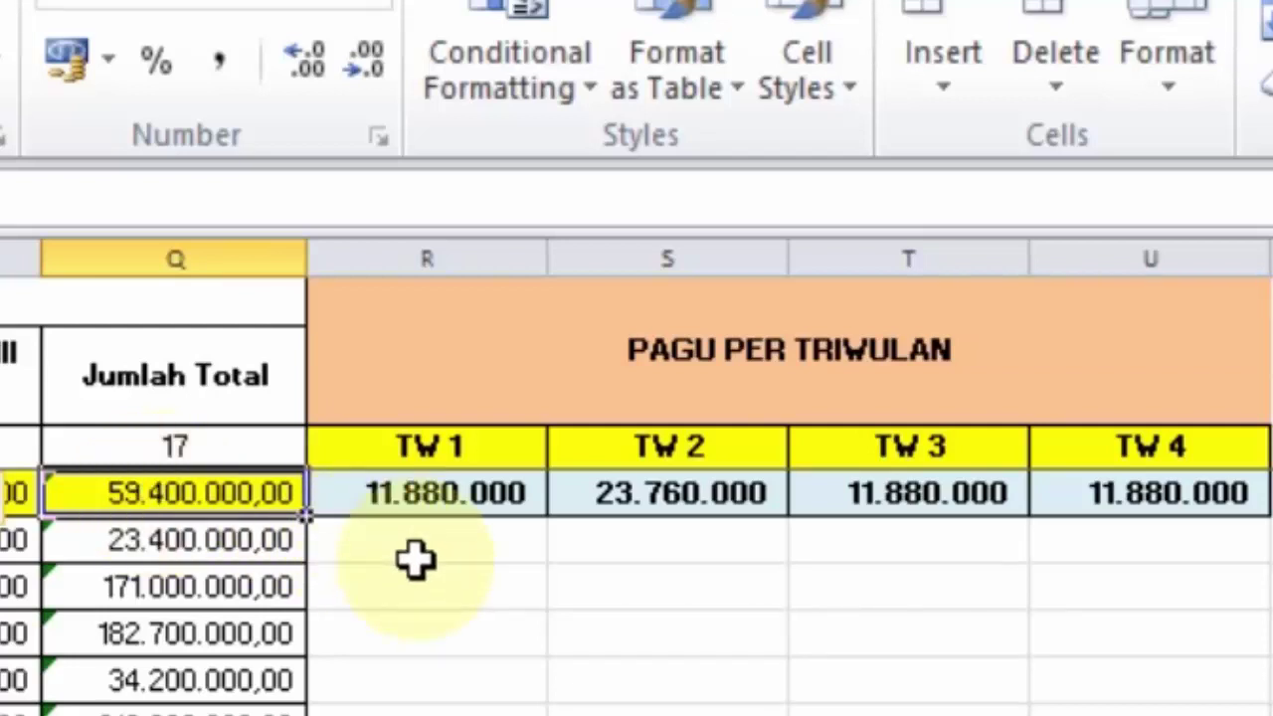
Enter the quarterly shares in row 7: 20% under TW 1 and 40% under TW 2.
left_click(438, 593)
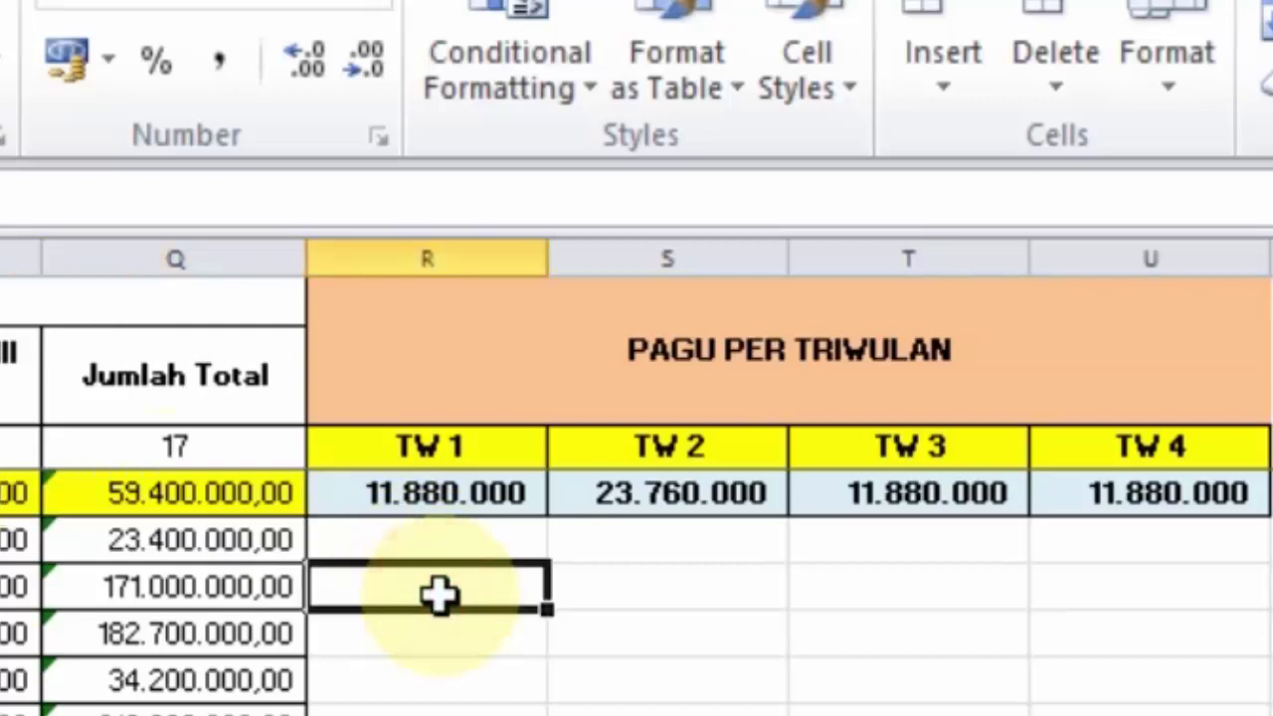
type("20")
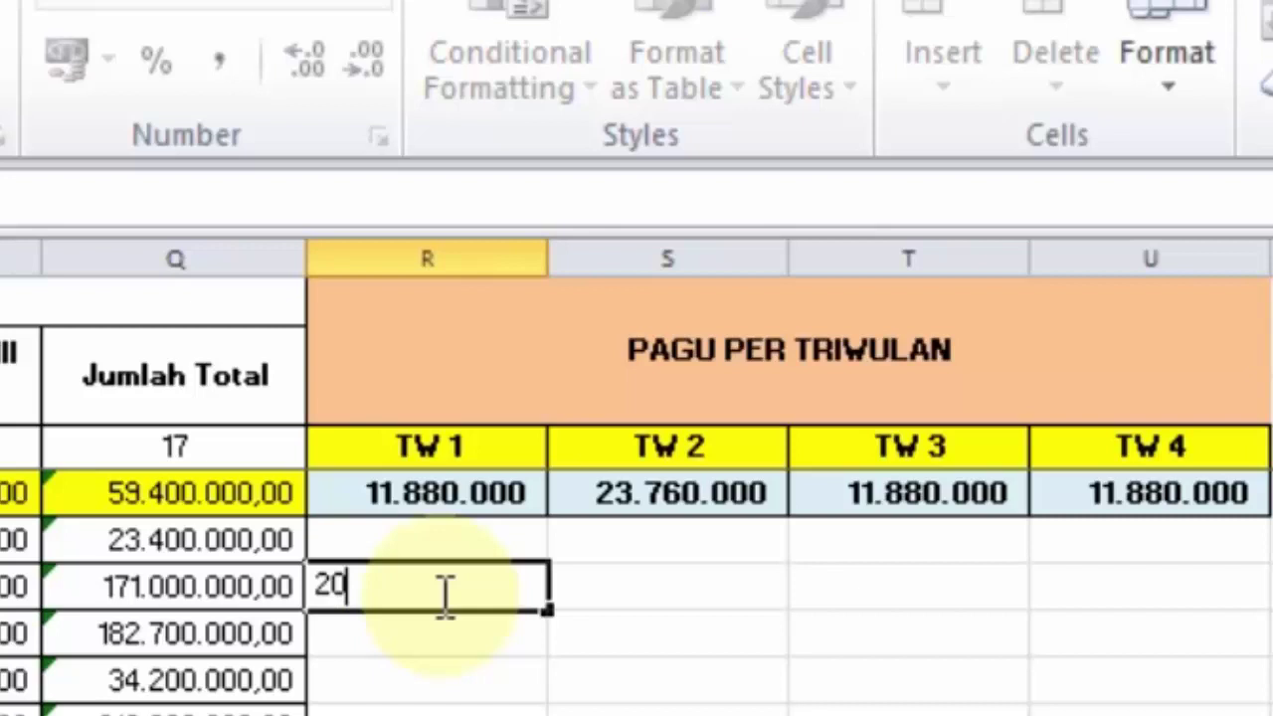
type("%")
left_click(460, 669)
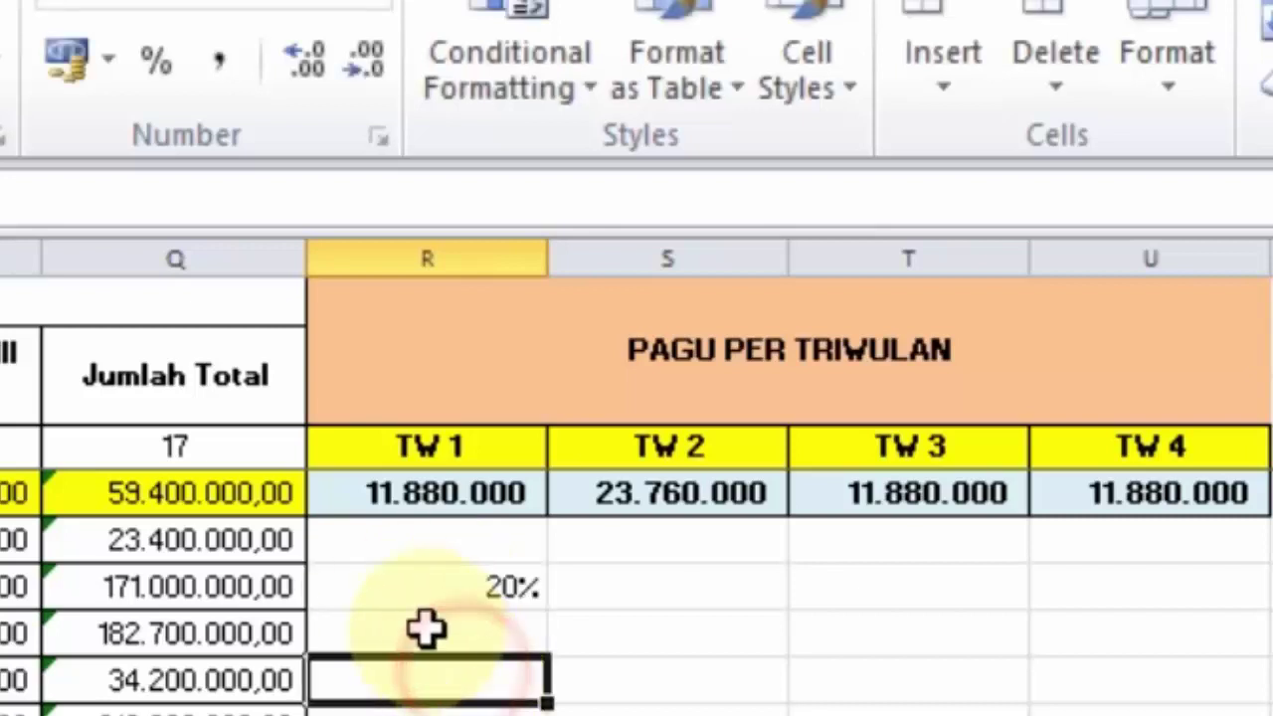
left_click(463, 587)
key("F2")
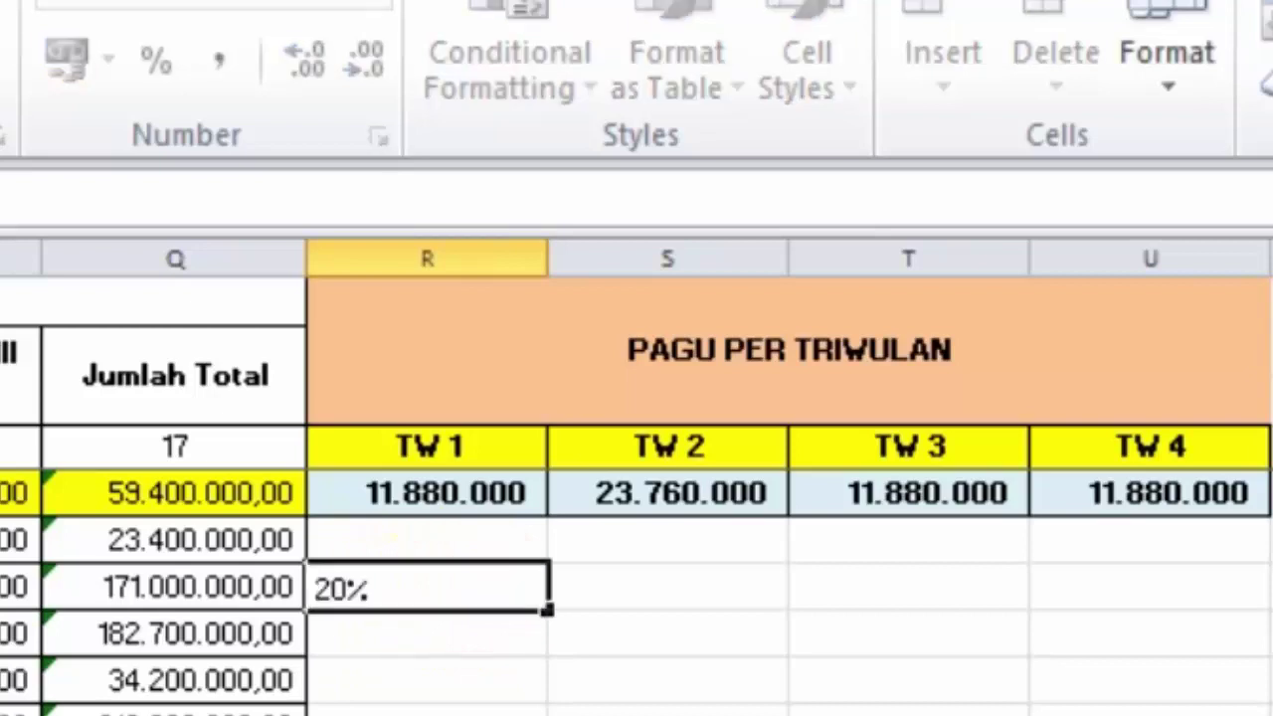
left_click(700, 593)
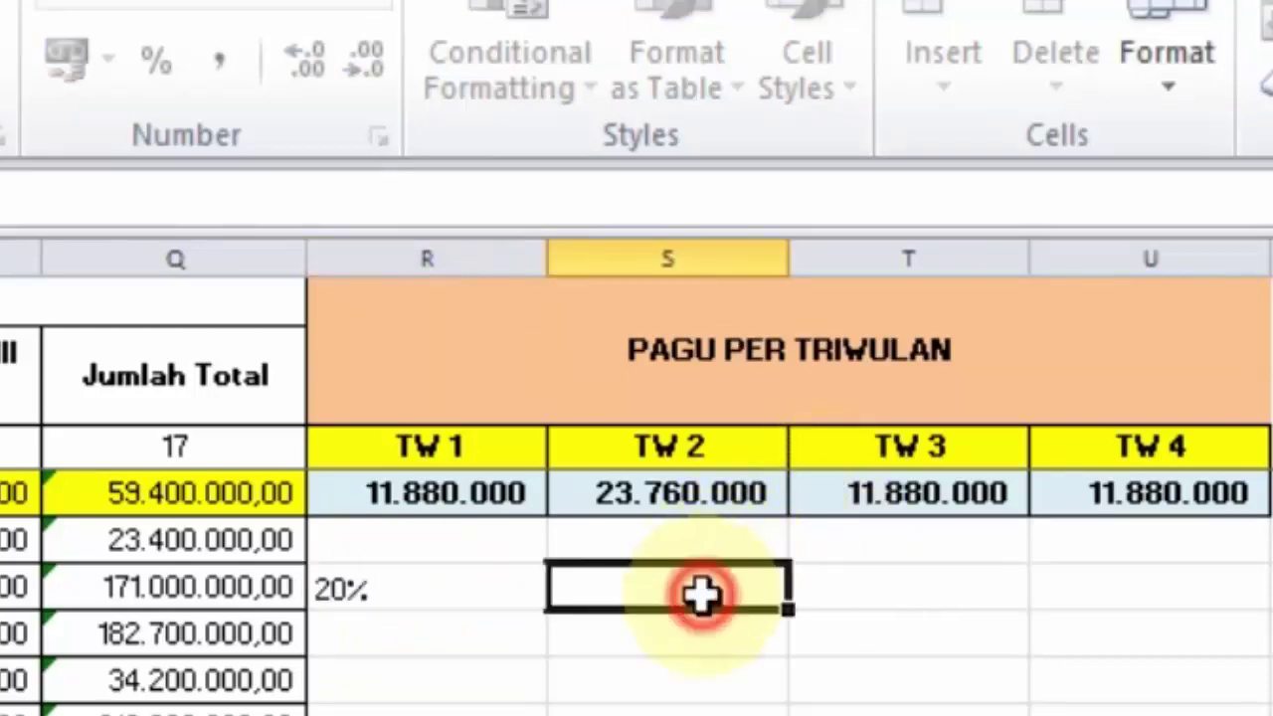
type("40")
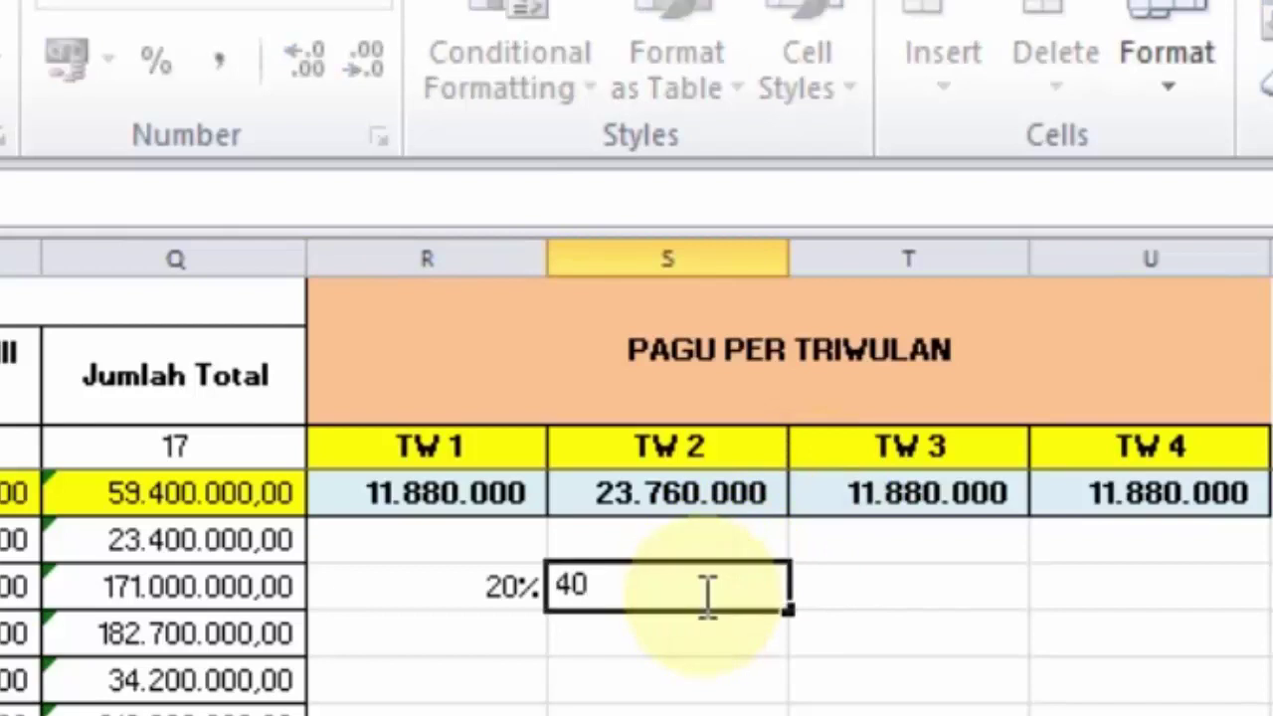
type("%")
Put 20% under TW 3 in row 7 and fill it across to TW 4.
left_click(850, 589)
right_click(851, 589)
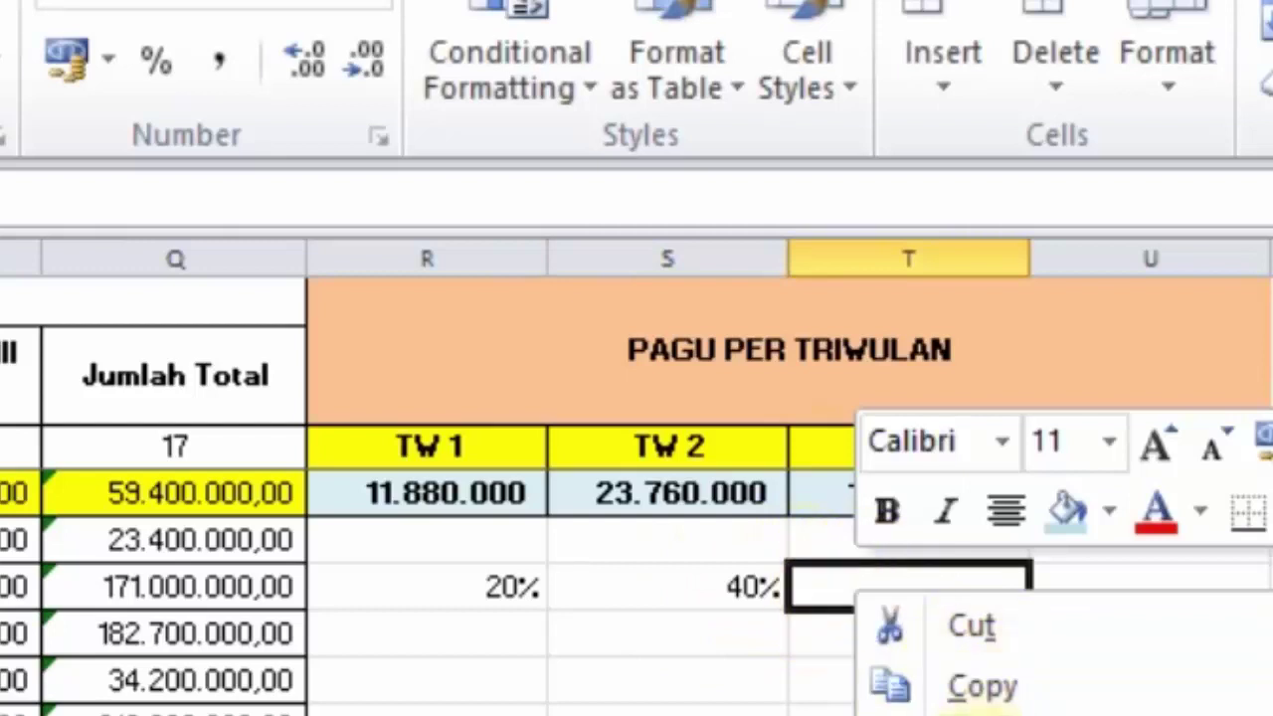
type("20%")
left_click(1060, 560)
left_click(1001, 572)
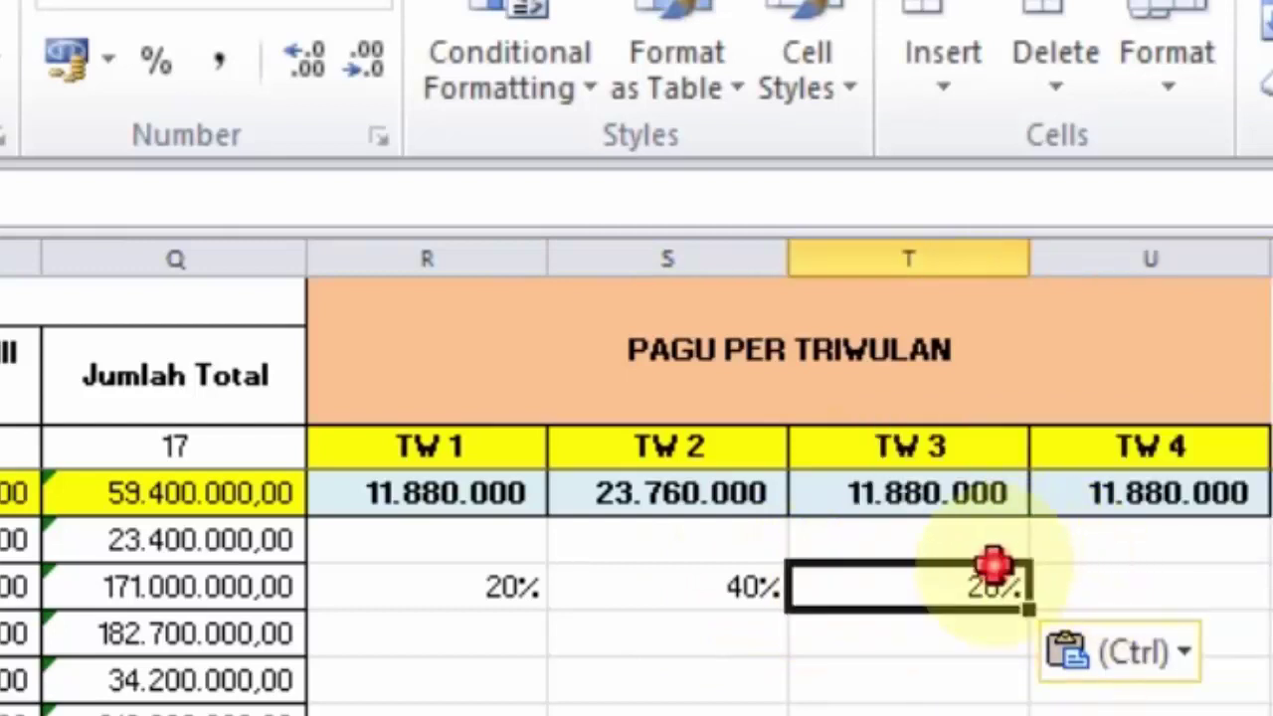
left_click_drag(1030, 616, 1265, 597)
left_click(719, 567)
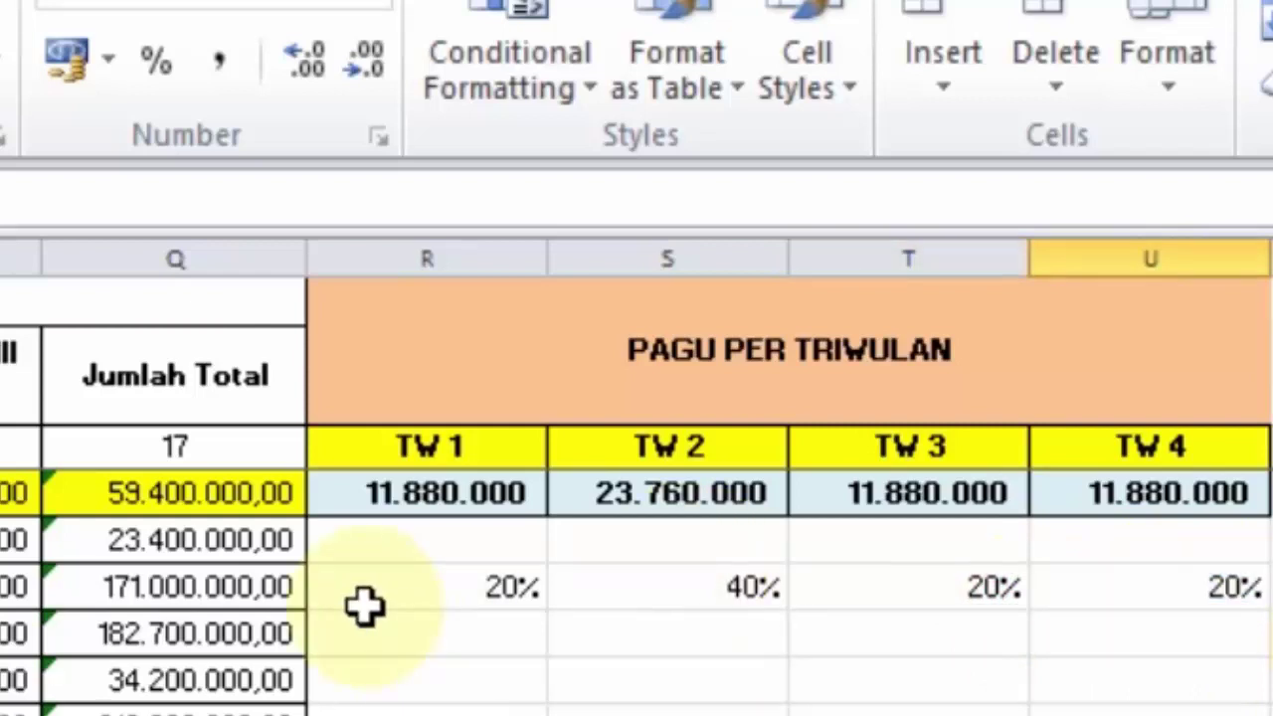
Check the TW 1 and TW 2 ceiling formulas in row 5 against Jumlah Total and the quarterly percentages in row 7.
left_click(189, 483)
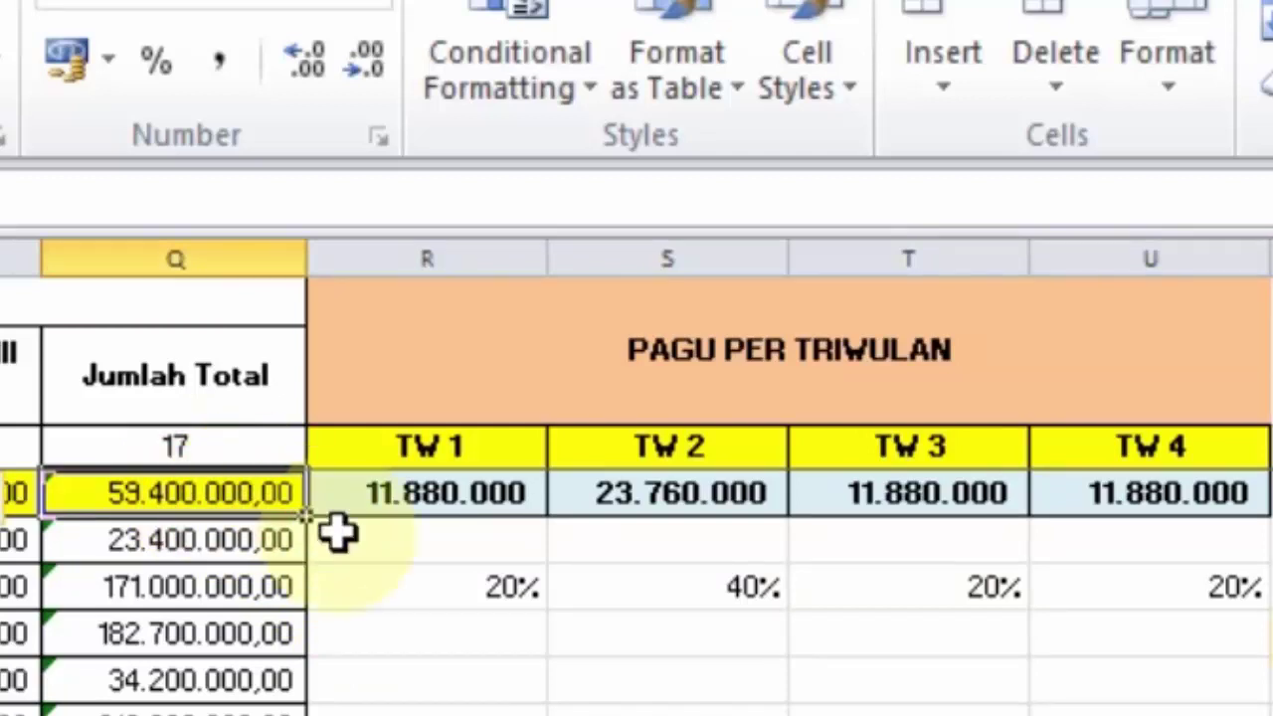
left_click(441, 591)
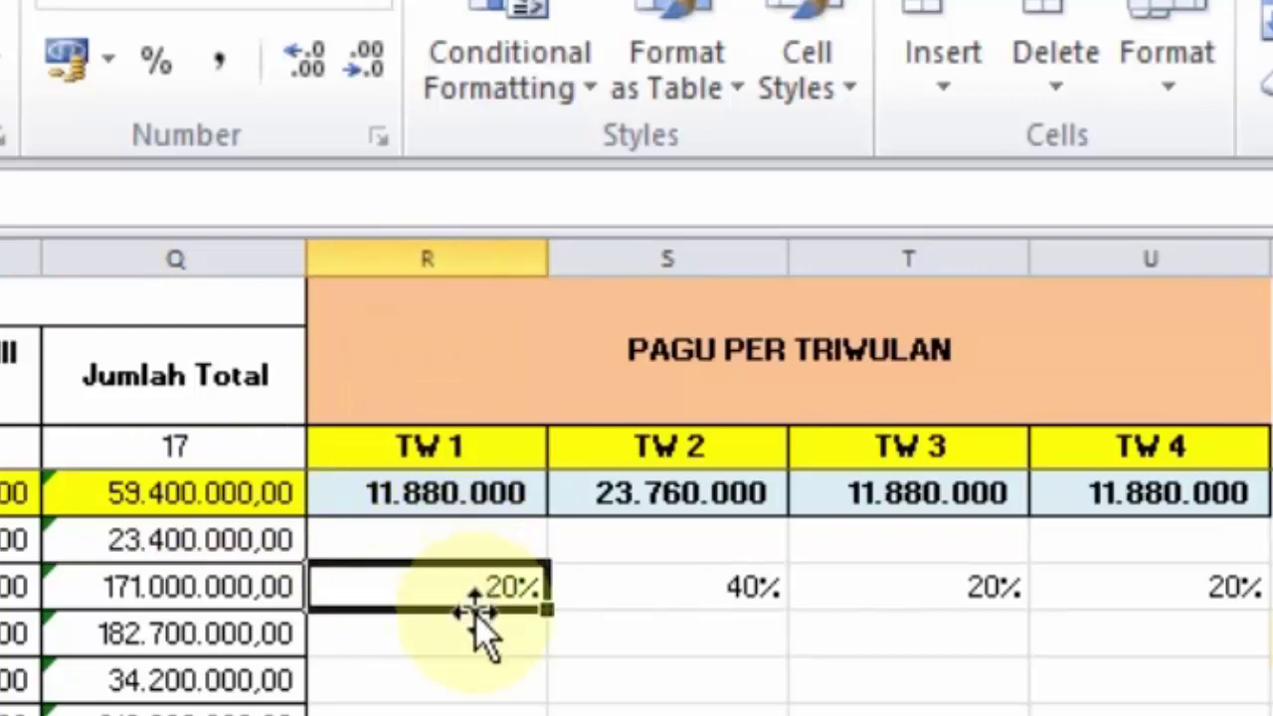
left_click(446, 497)
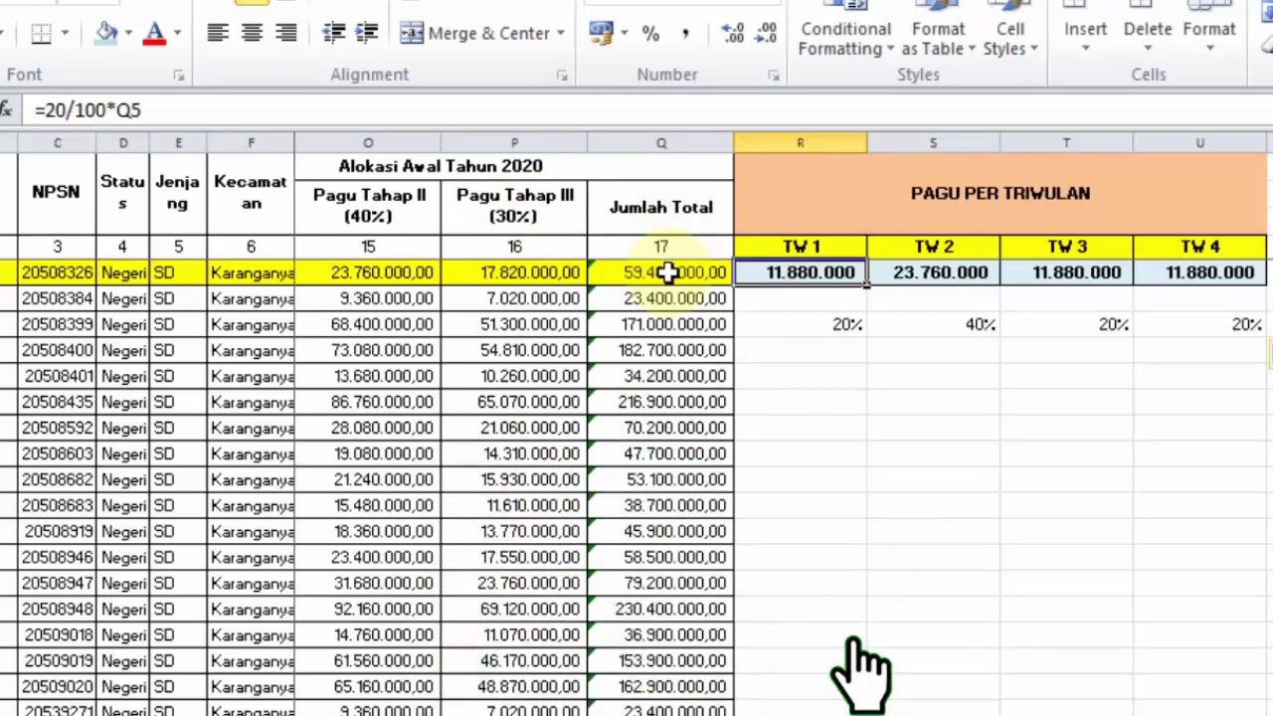
left_click(933, 278)
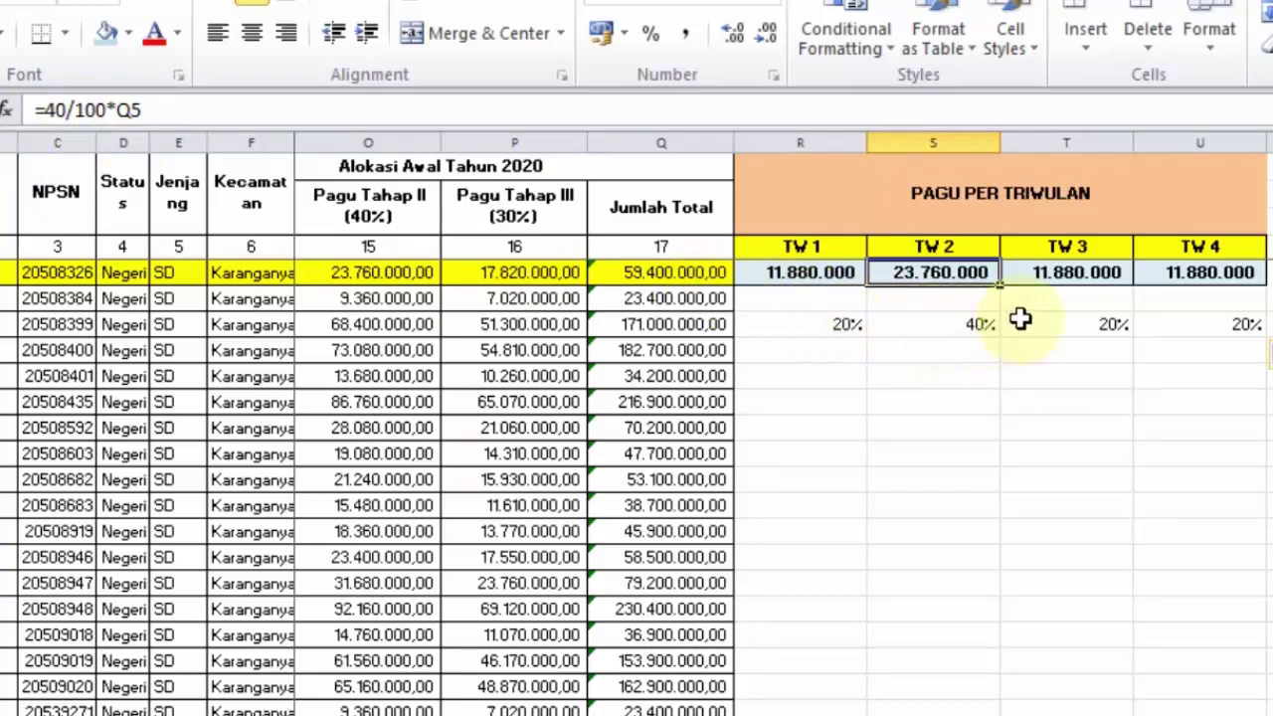
left_click(1088, 323)
left_click(1201, 319)
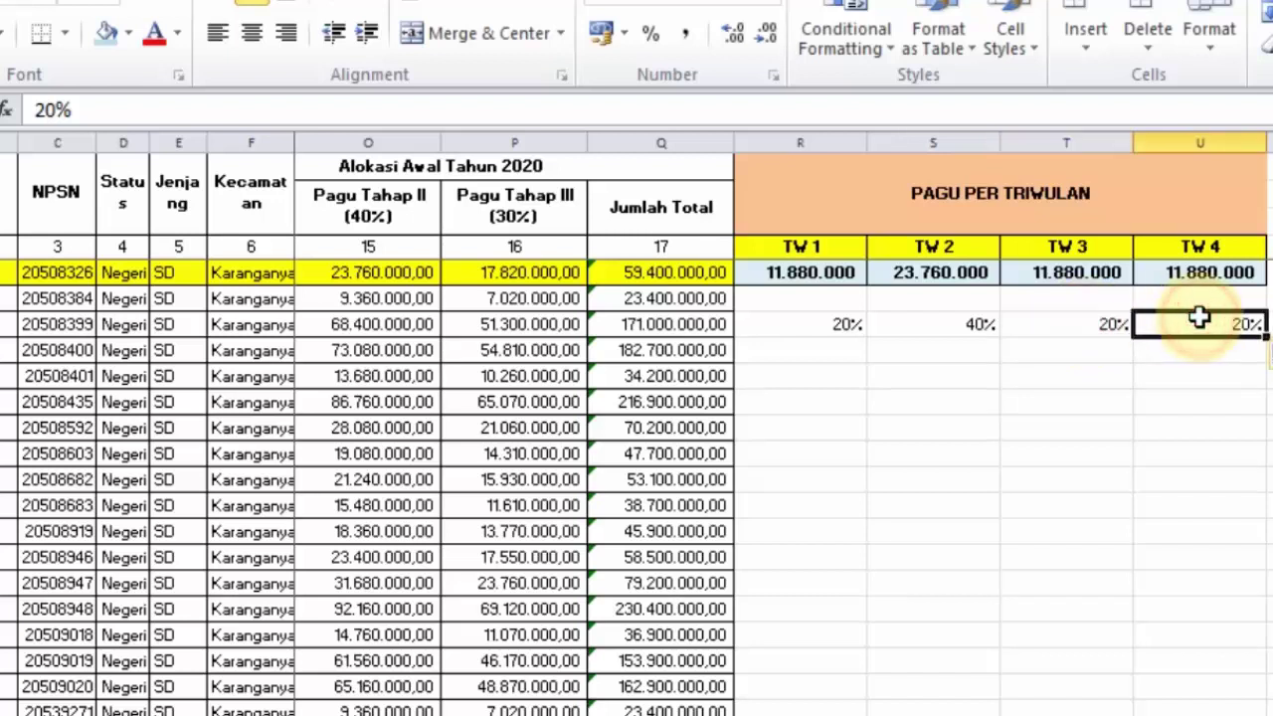
left_click(1218, 448)
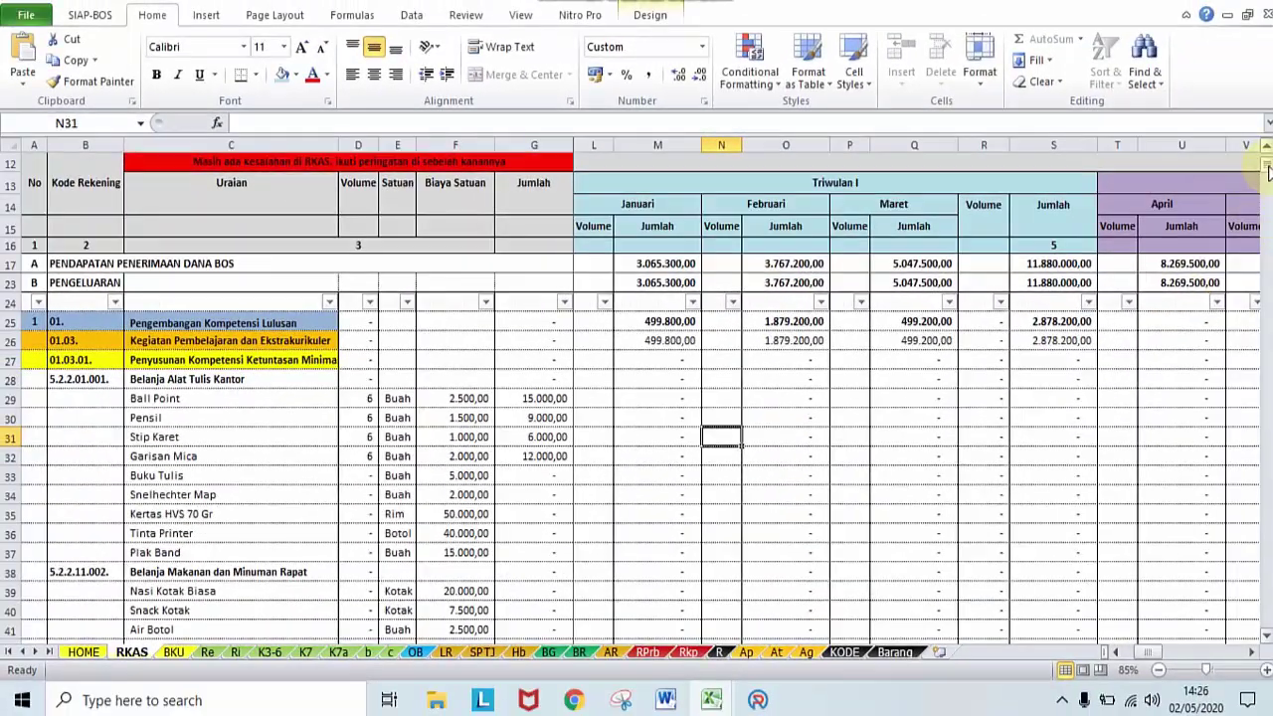
Open the HOME sheet of the SDN SEKARJATI 1 Konsep workbook and find the Penerimaan Triwulan 1 to 4 rows.
mouse_move(1268, 175)
left_mouse_down()
mouse_move(1268, 612)
mouse_move(1268, 169)
left_mouse_up()
left_click(84, 652)
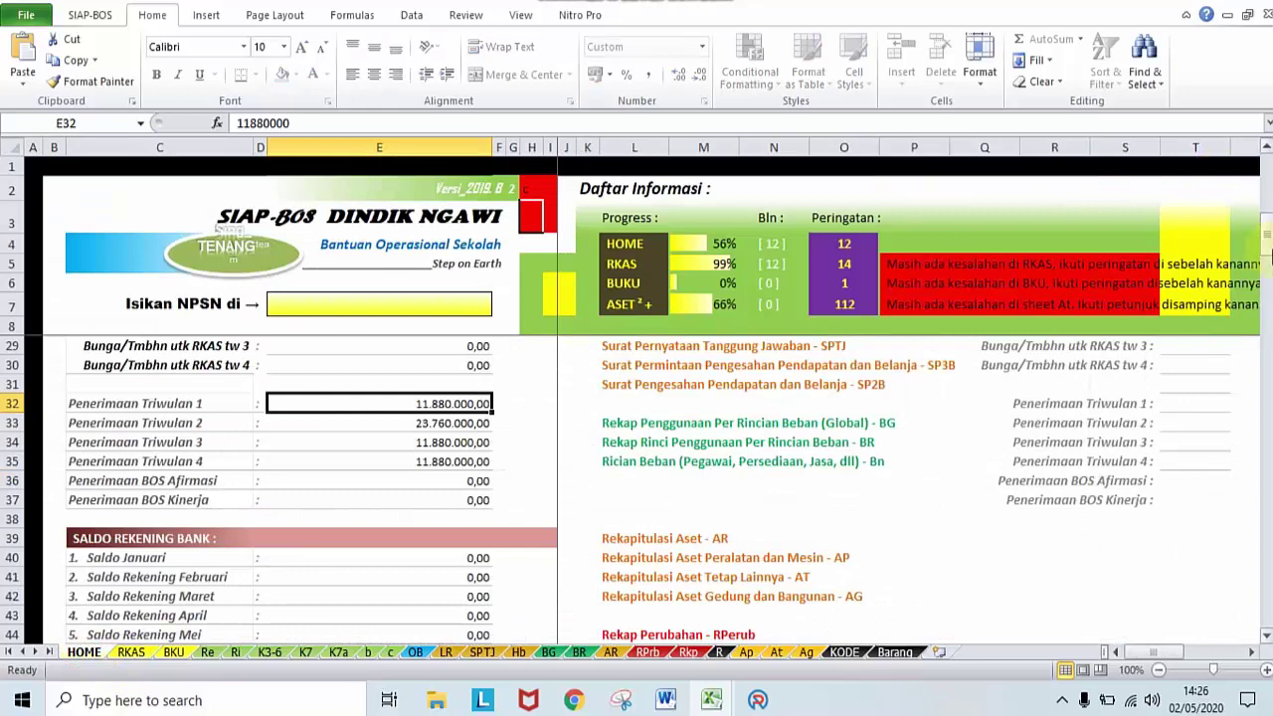
left_click_drag(1267, 232, 1267, 176)
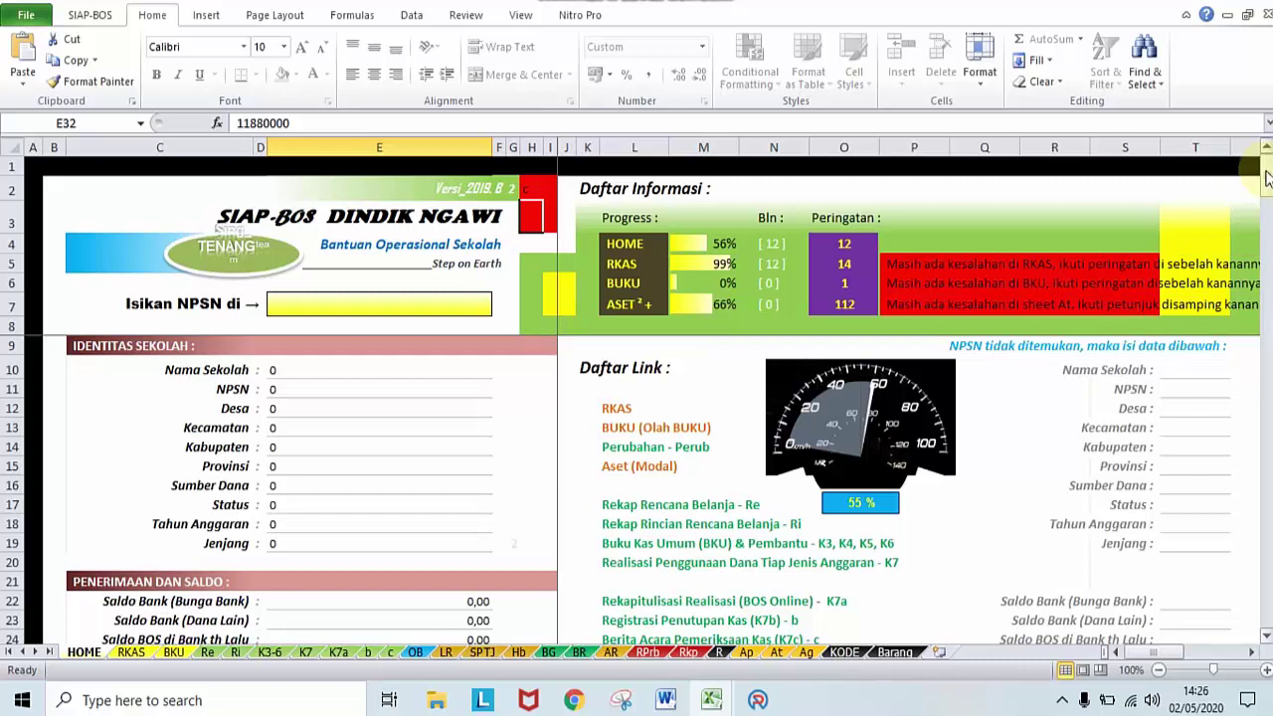
left_click_drag(1268, 177, 1268, 232)
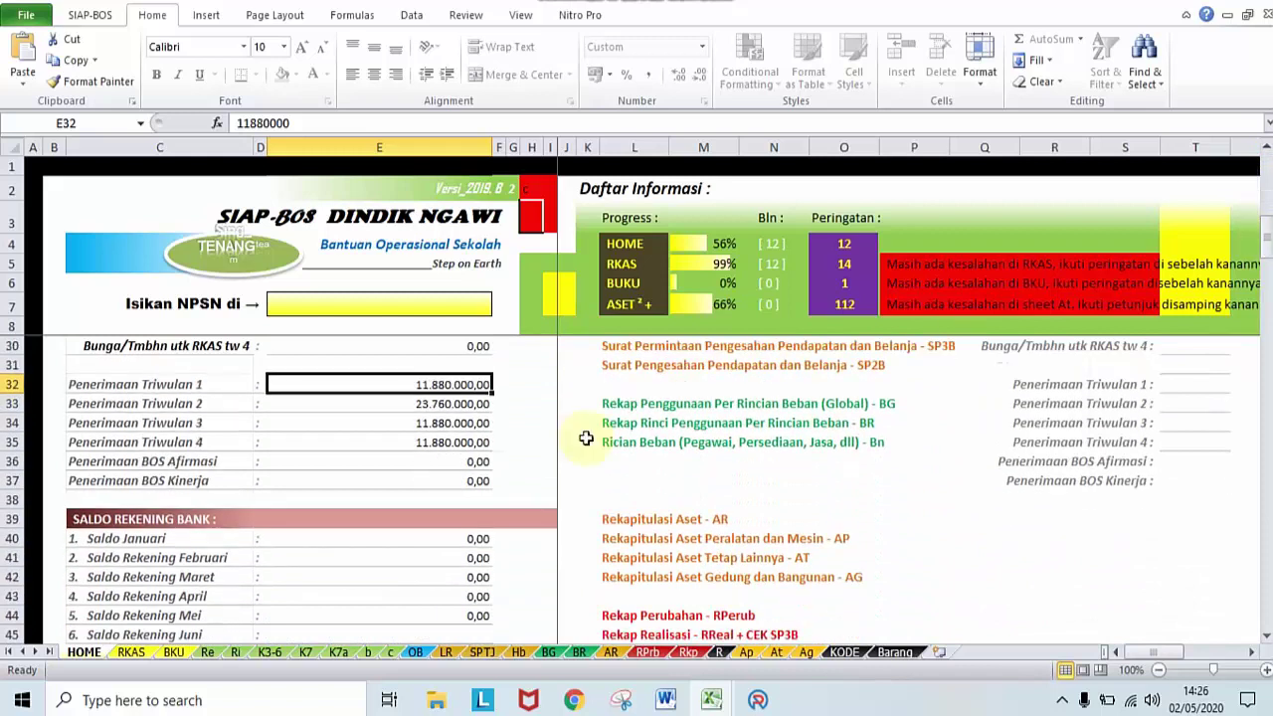
Try to edit the Penerimaan Triwulan 1 amount in cell E32.
left_click(146, 395)
left_click(392, 384)
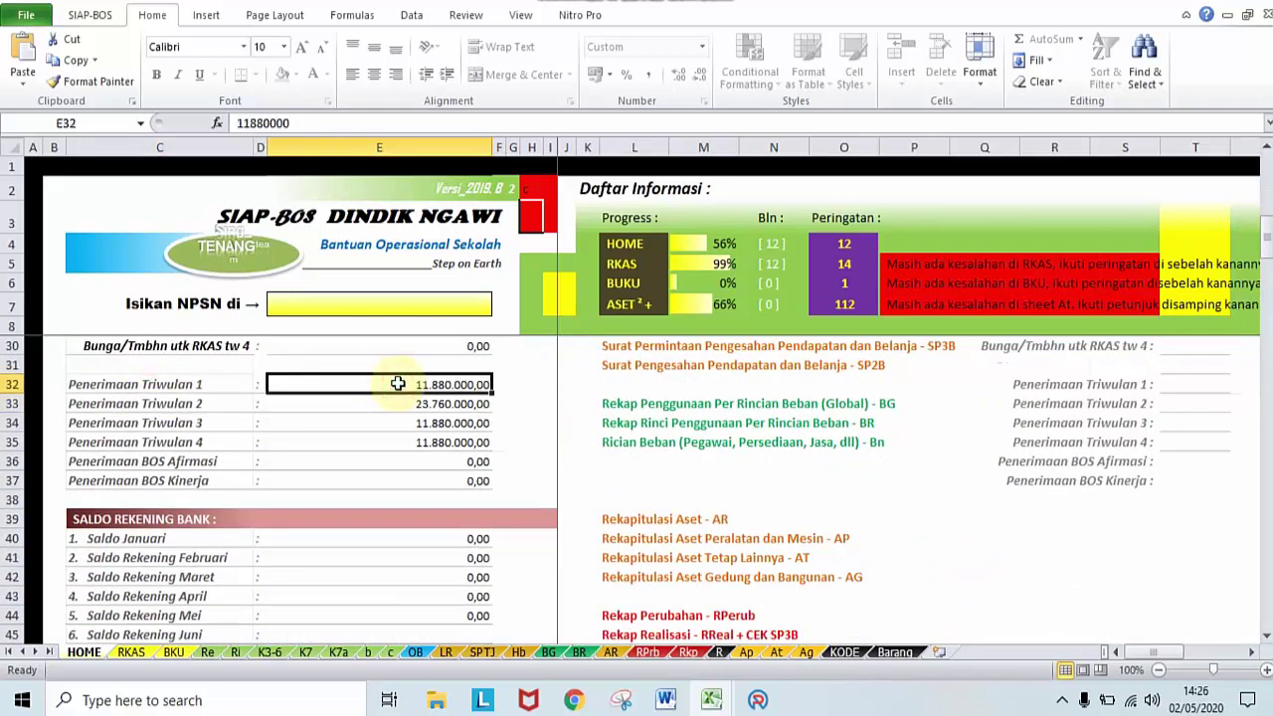
left_click(320, 120)
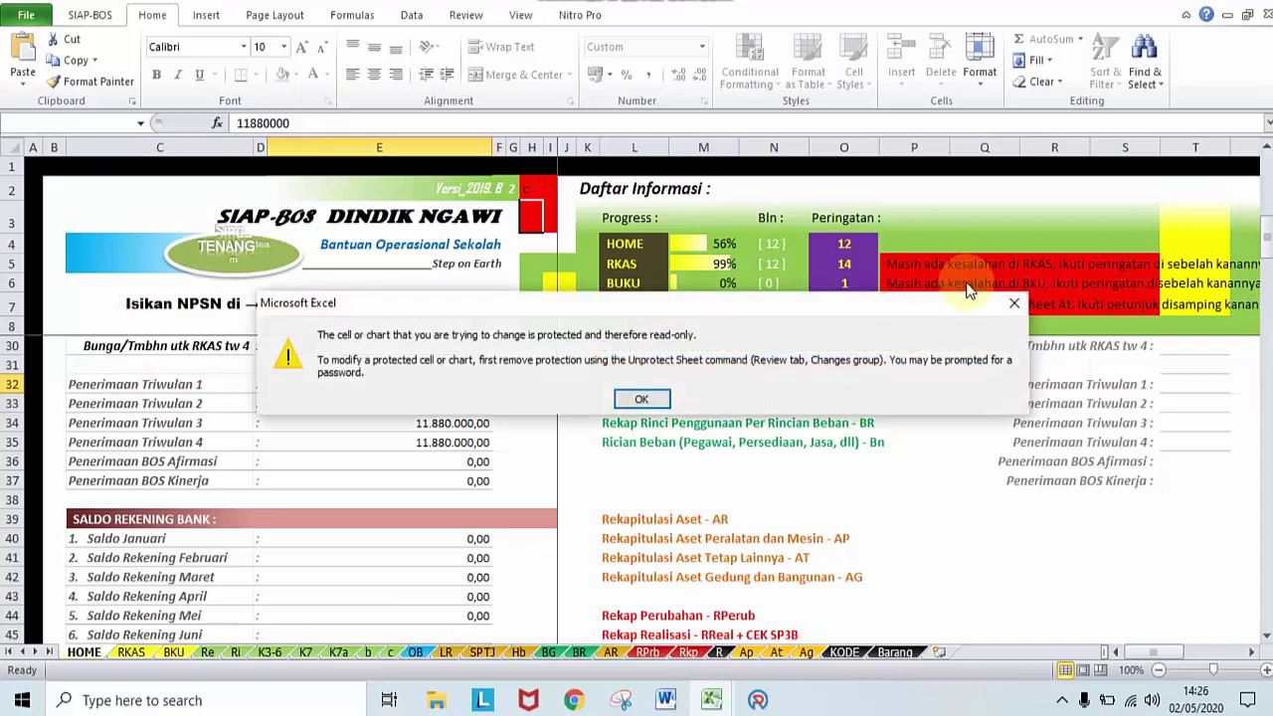
left_click(1011, 304)
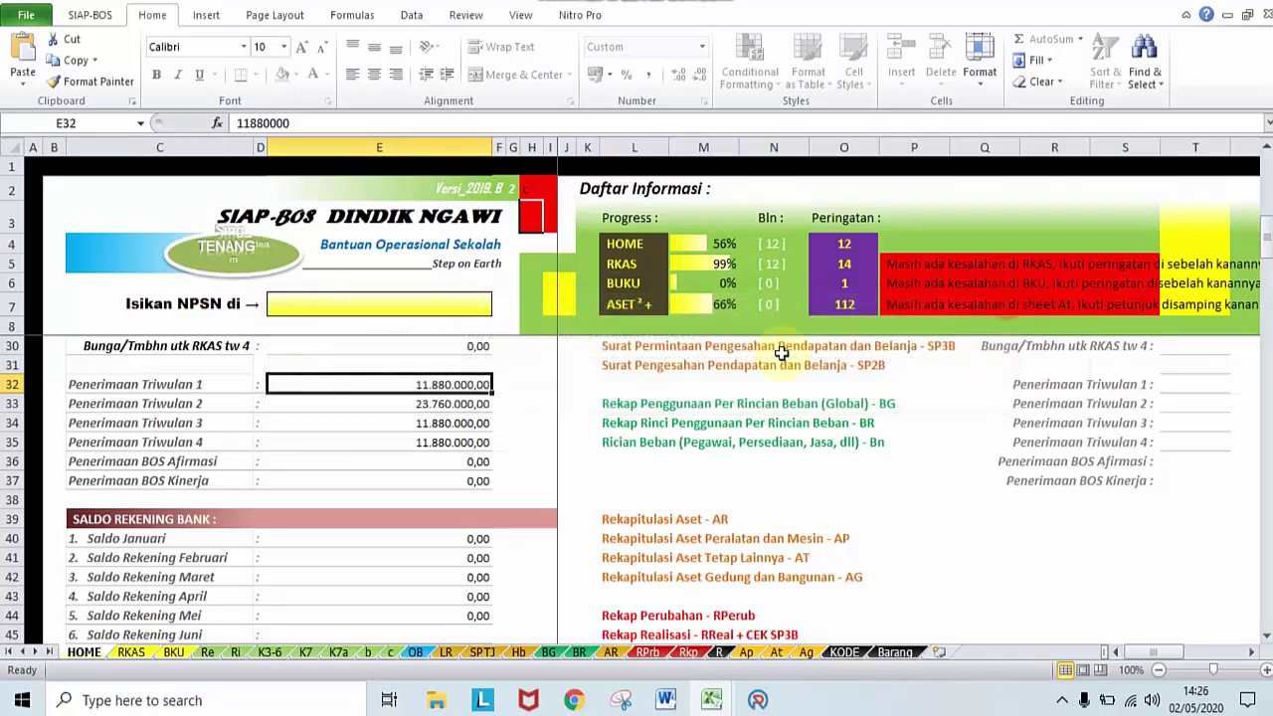
Review the receipt amounts of Penerimaan Triwulan 1 to 4 in cells E32 to E35.
left_click(445, 399)
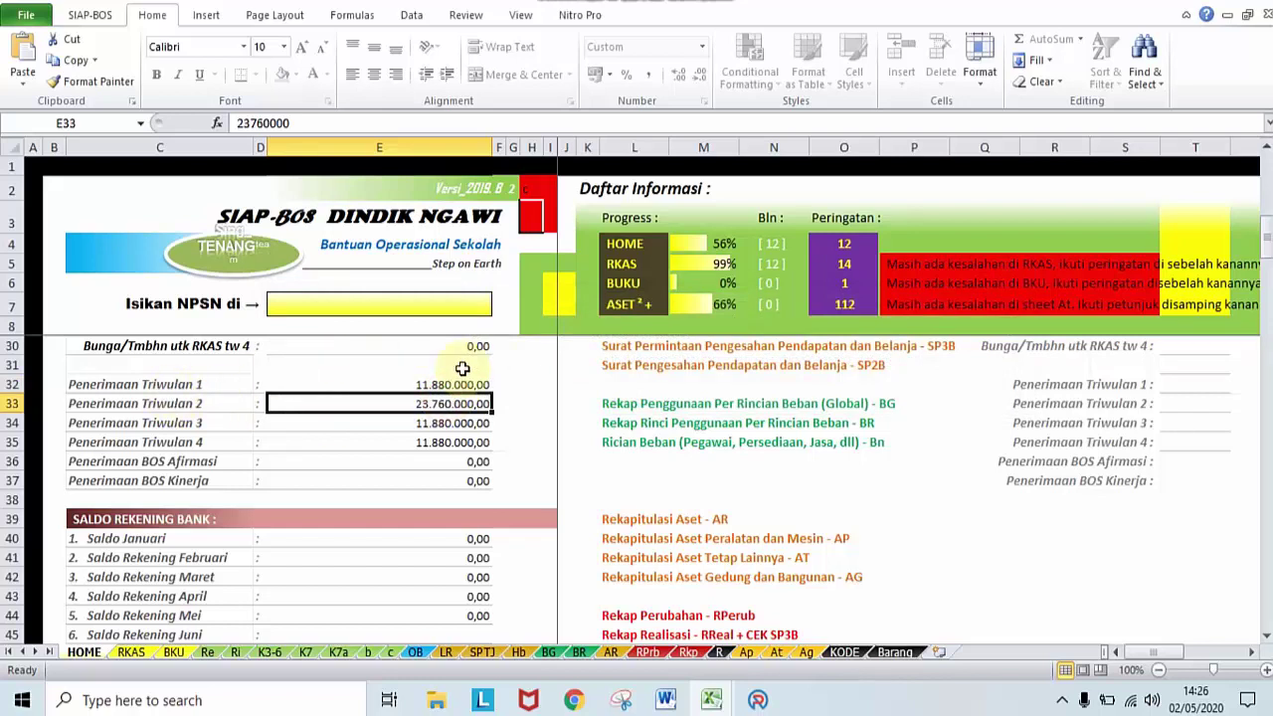
left_click(445, 386)
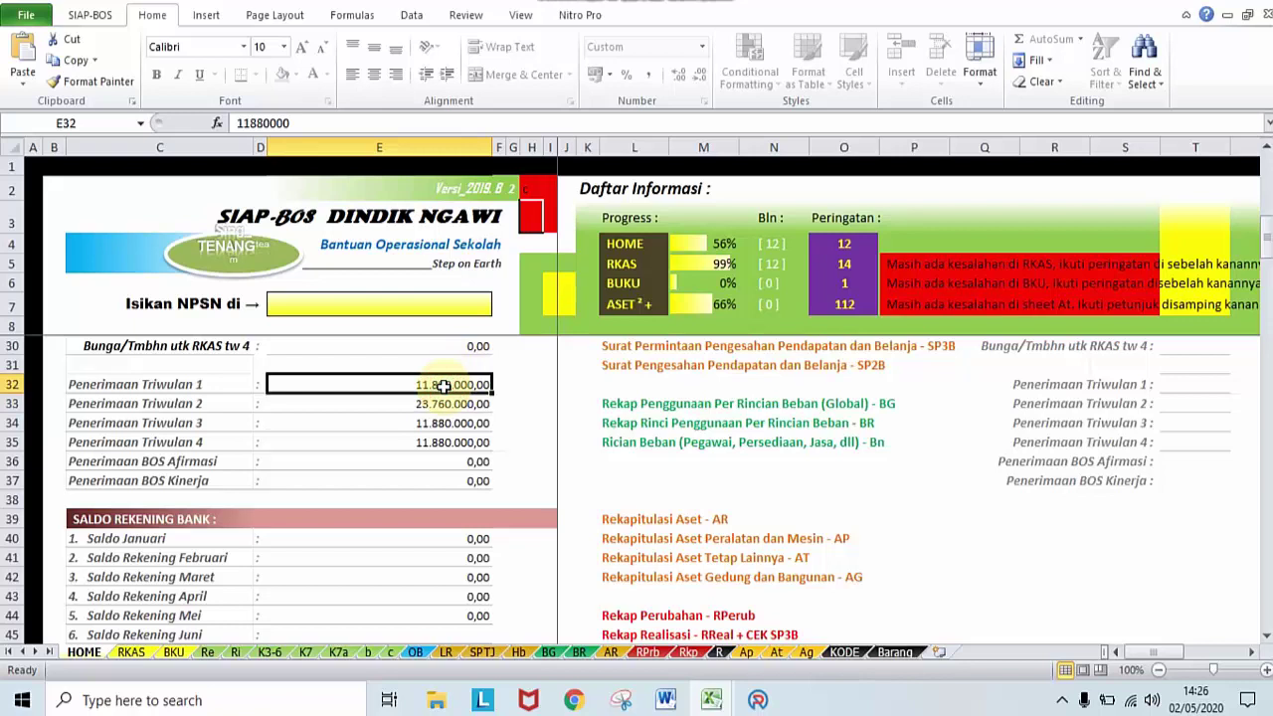
left_click(448, 402)
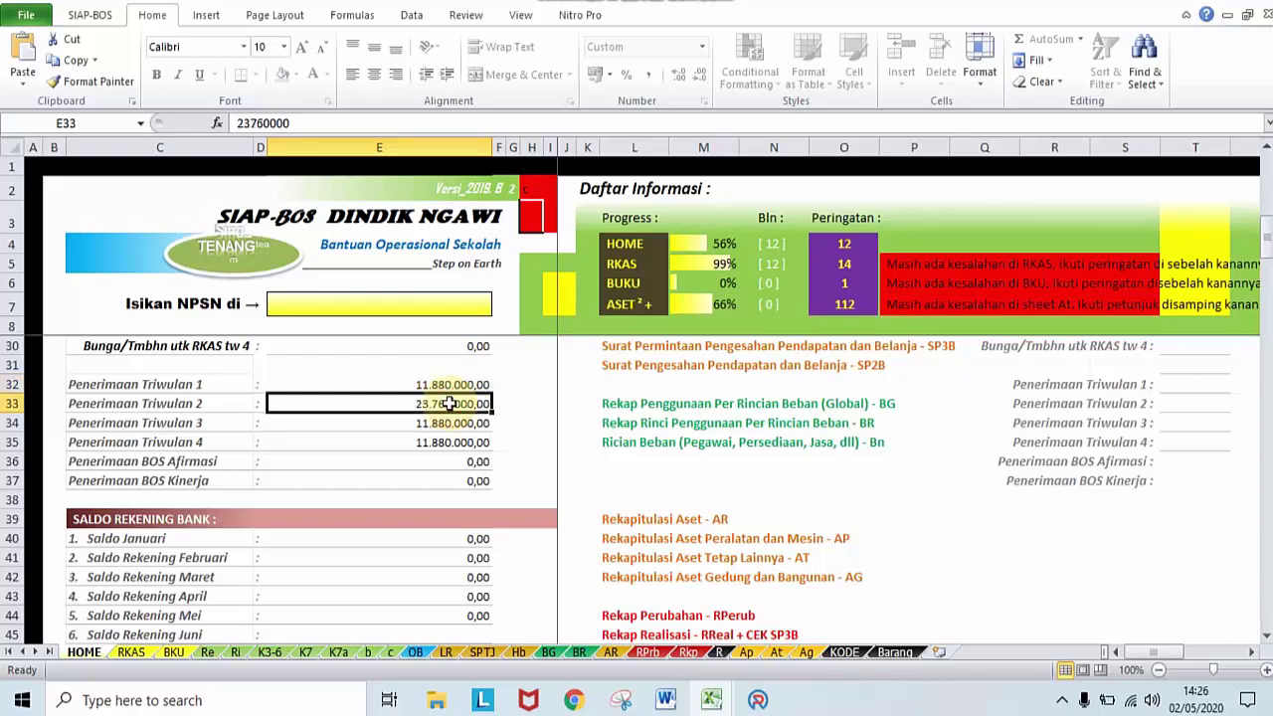
left_click(458, 423)
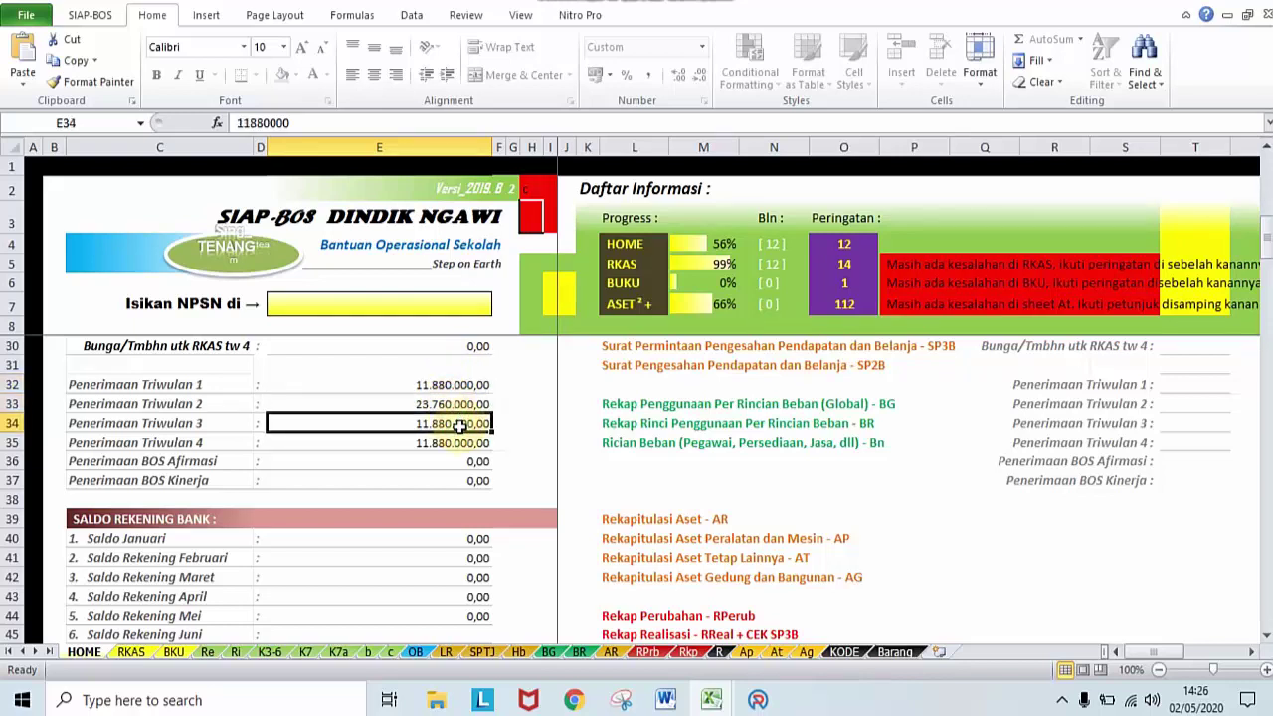
left_click(465, 443)
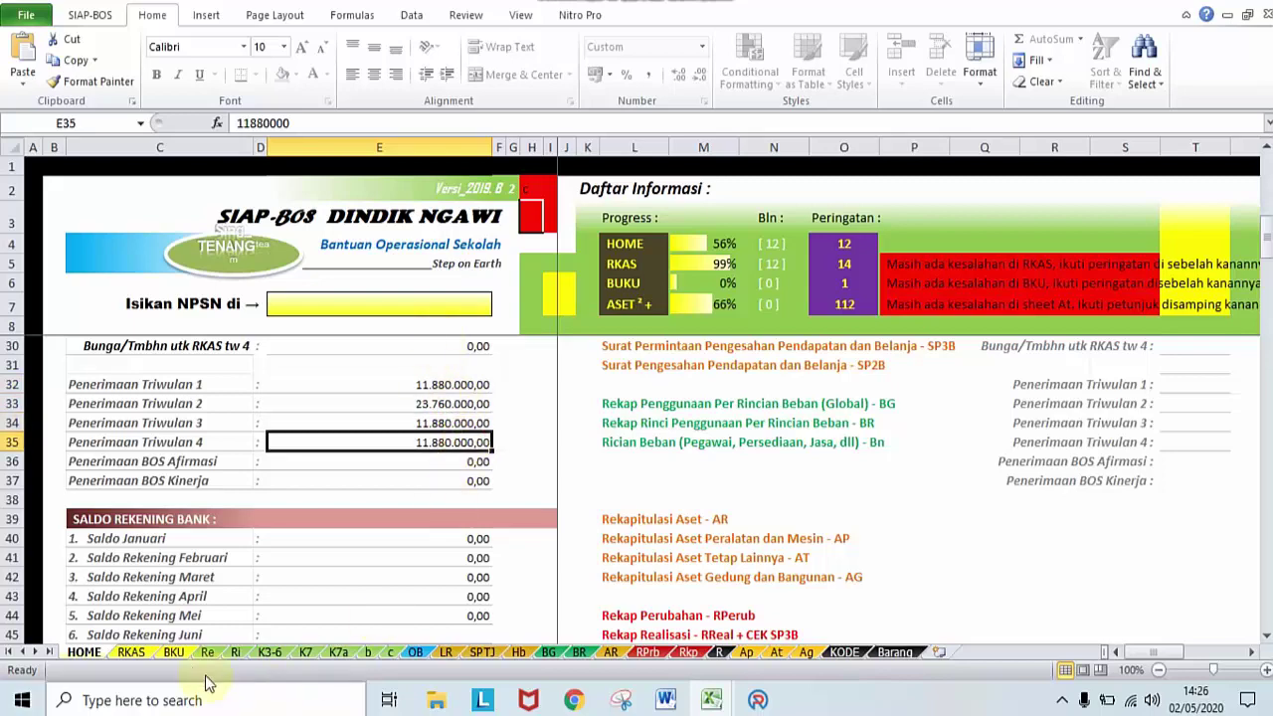
Open the RKAS sheet and review the PENDAPATAN PENERIMAAN DANA BOS amounts in row 17 across Triwulan I to IV.
left_click(131, 653)
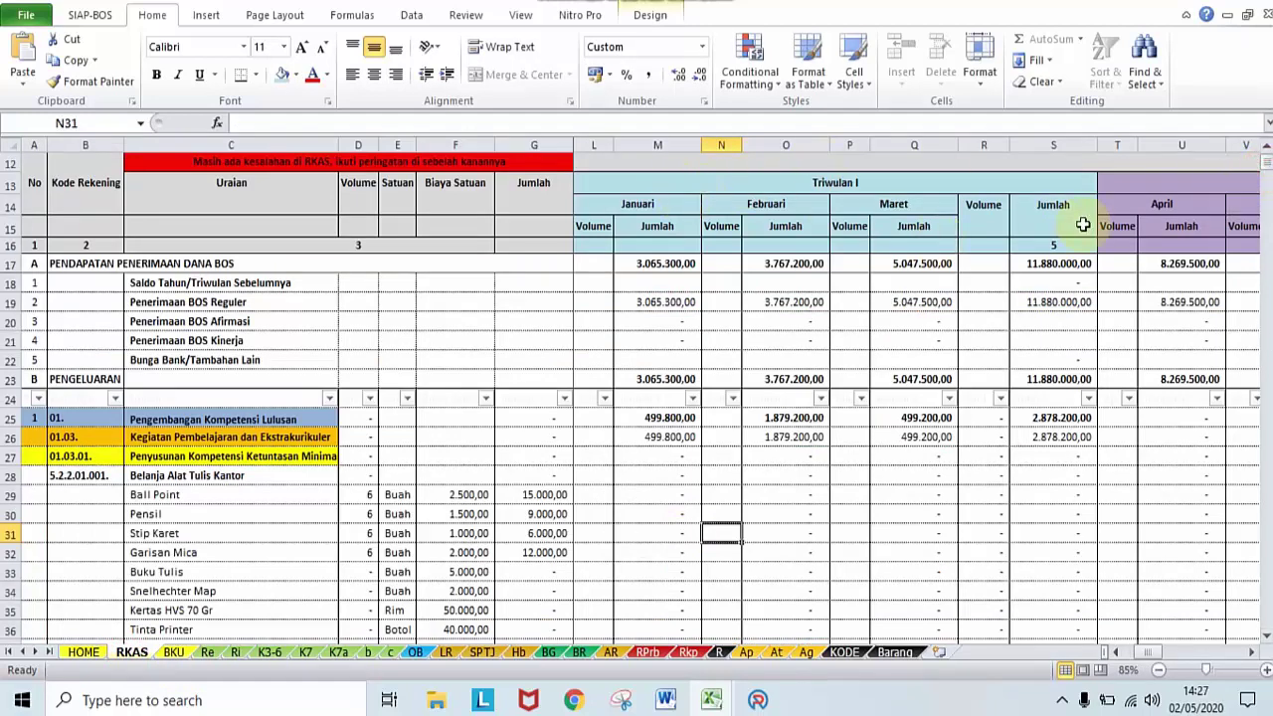
left_click(1053, 263)
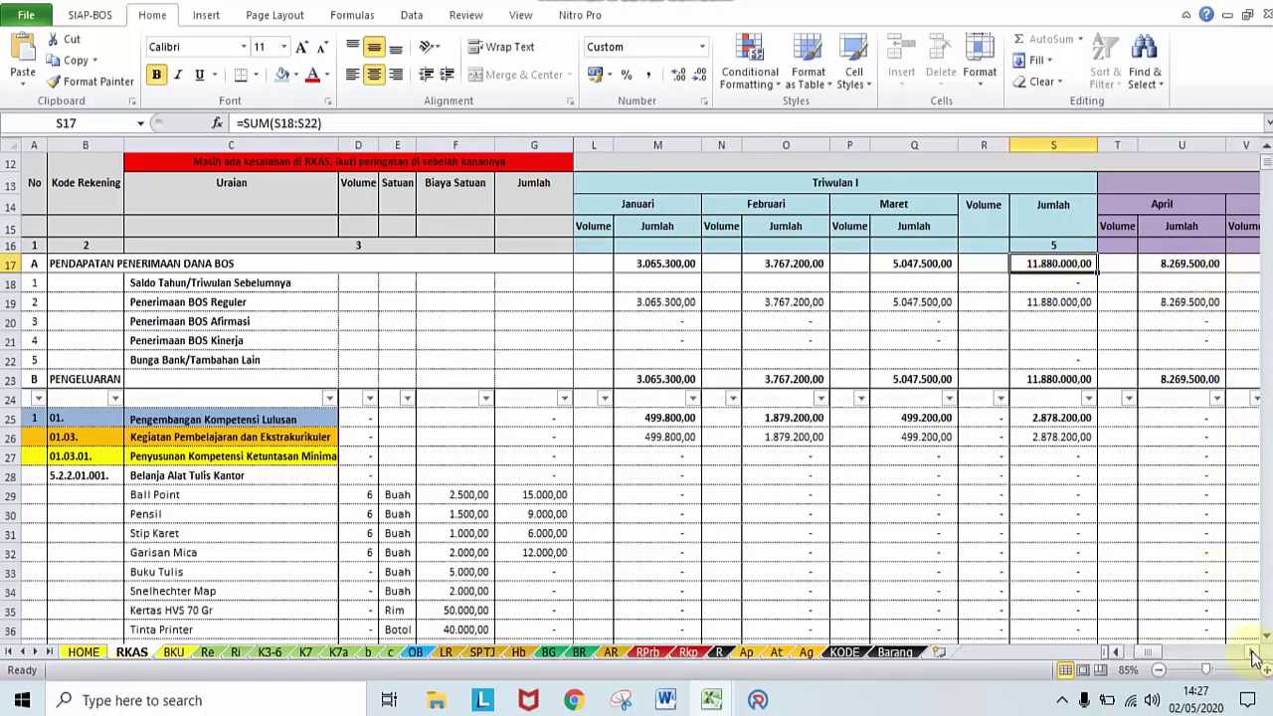
left_click(7, 264)
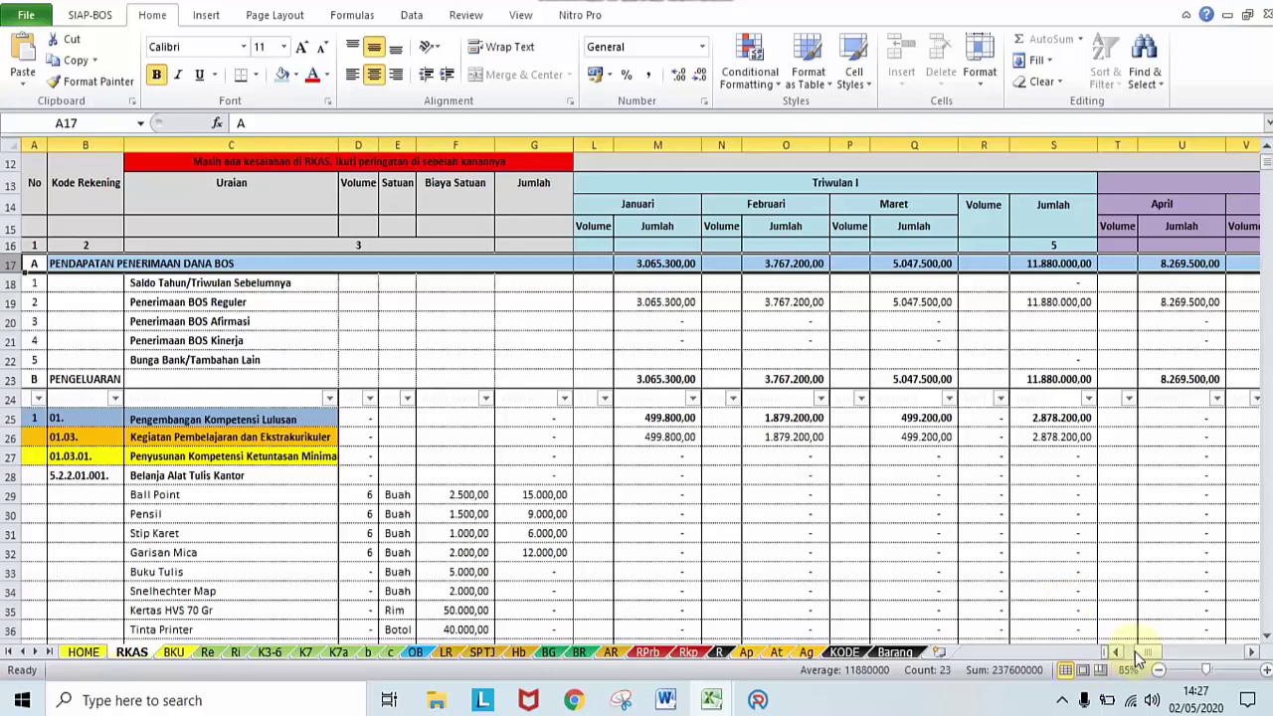
left_click_drag(1137, 657, 1164, 656)
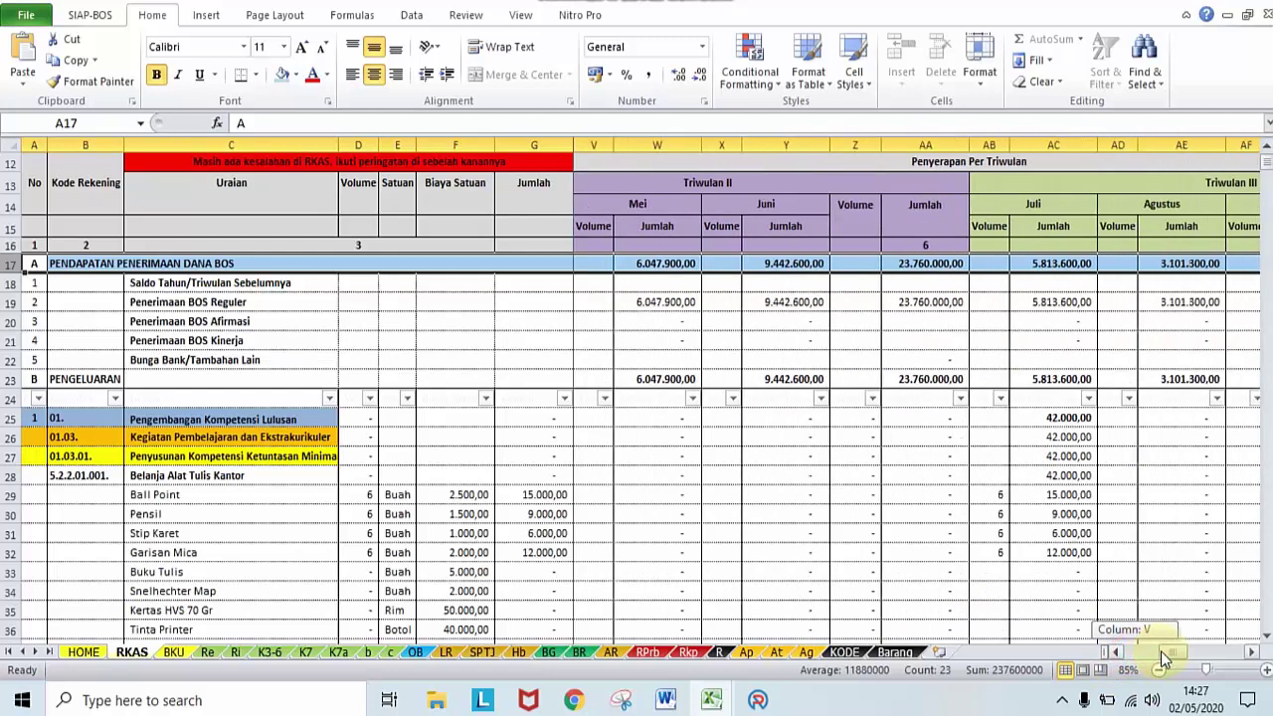
left_click_drag(1161, 651, 1188, 653)
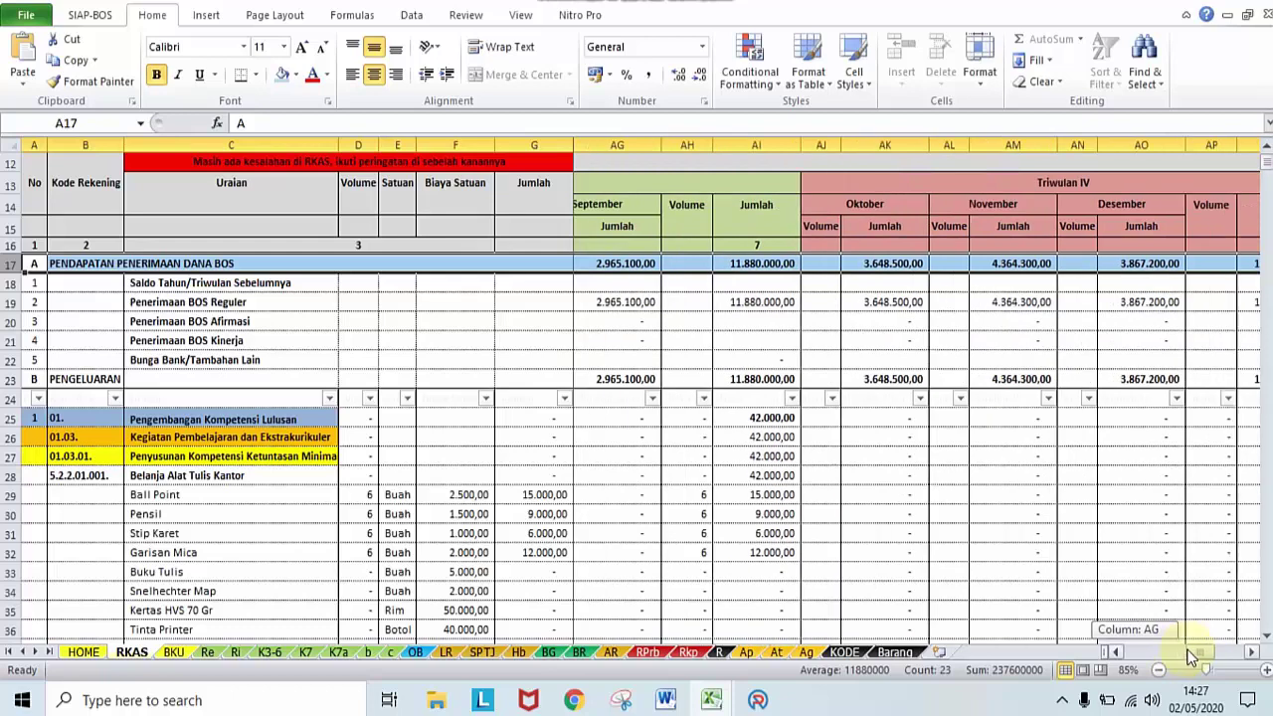
Look over the BOS receipt types in rows 18 to 22 and the first expenditure rows under PENGELUARAN.
left_click_drag(1193, 655, 888, 613)
left_click(211, 320)
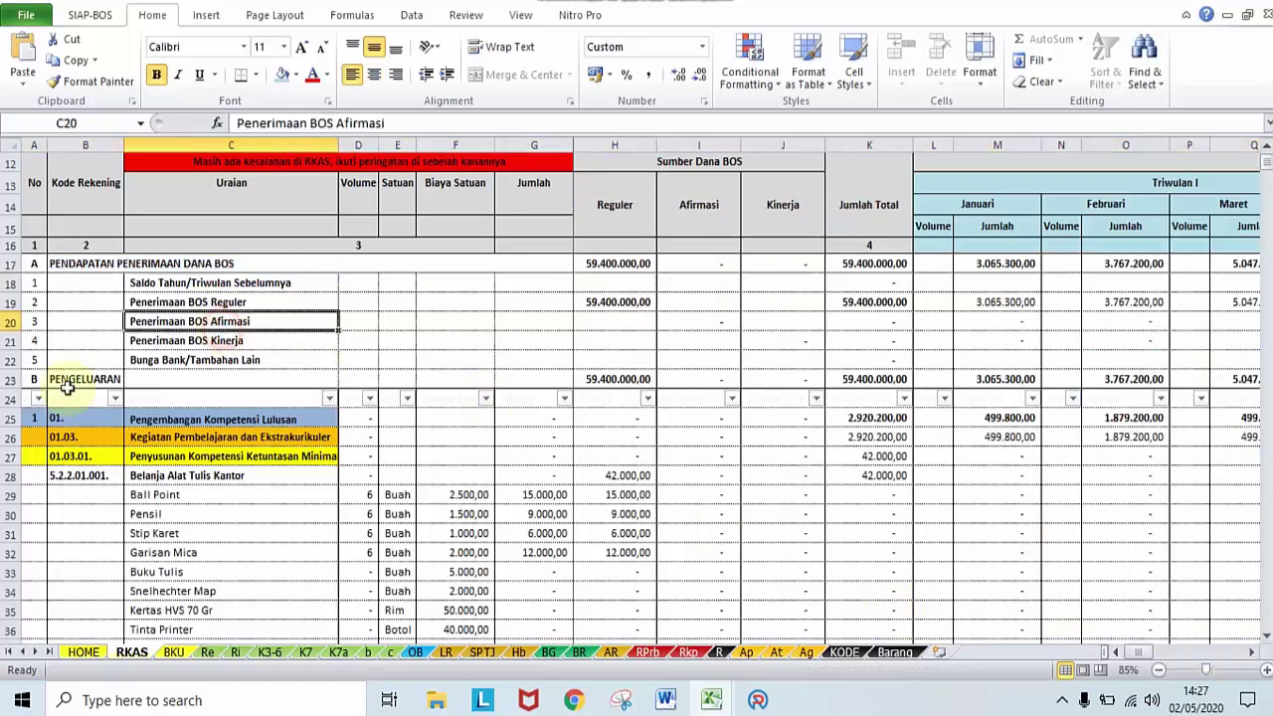
left_click(20, 417)
left_click(307, 513)
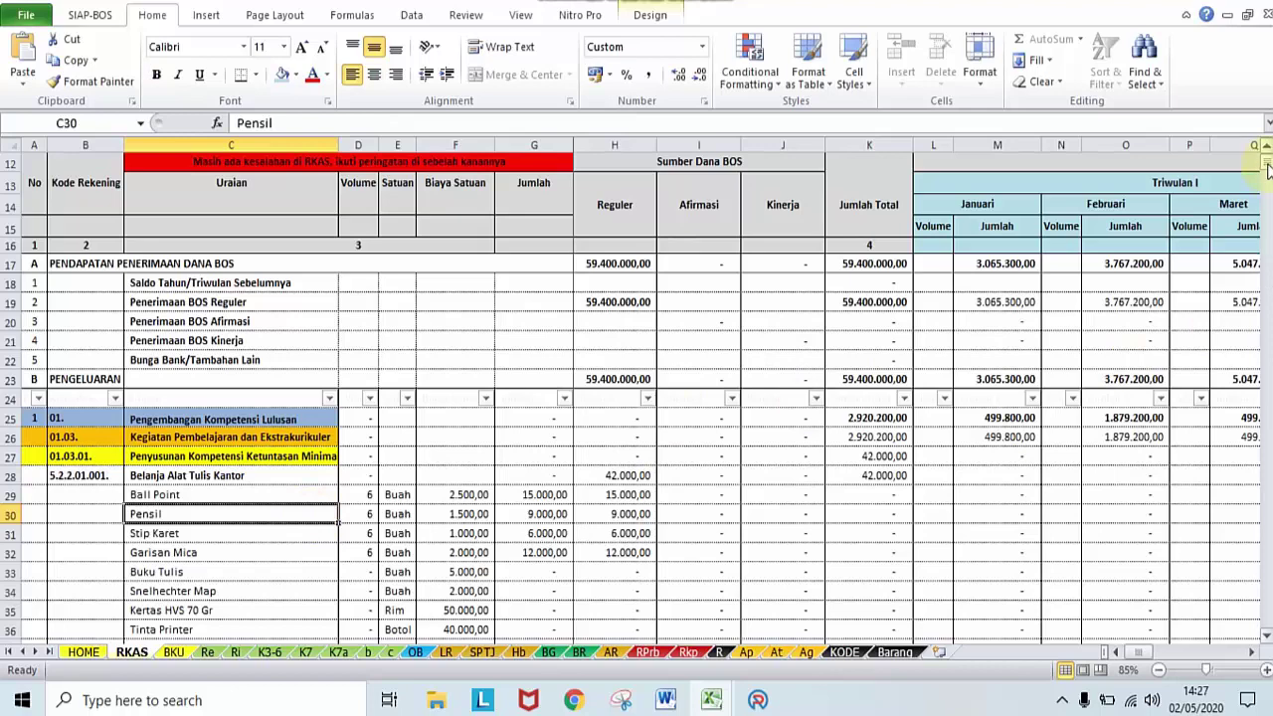
left_click_drag(1266, 169, 1266, 172)
left_click(511, 445)
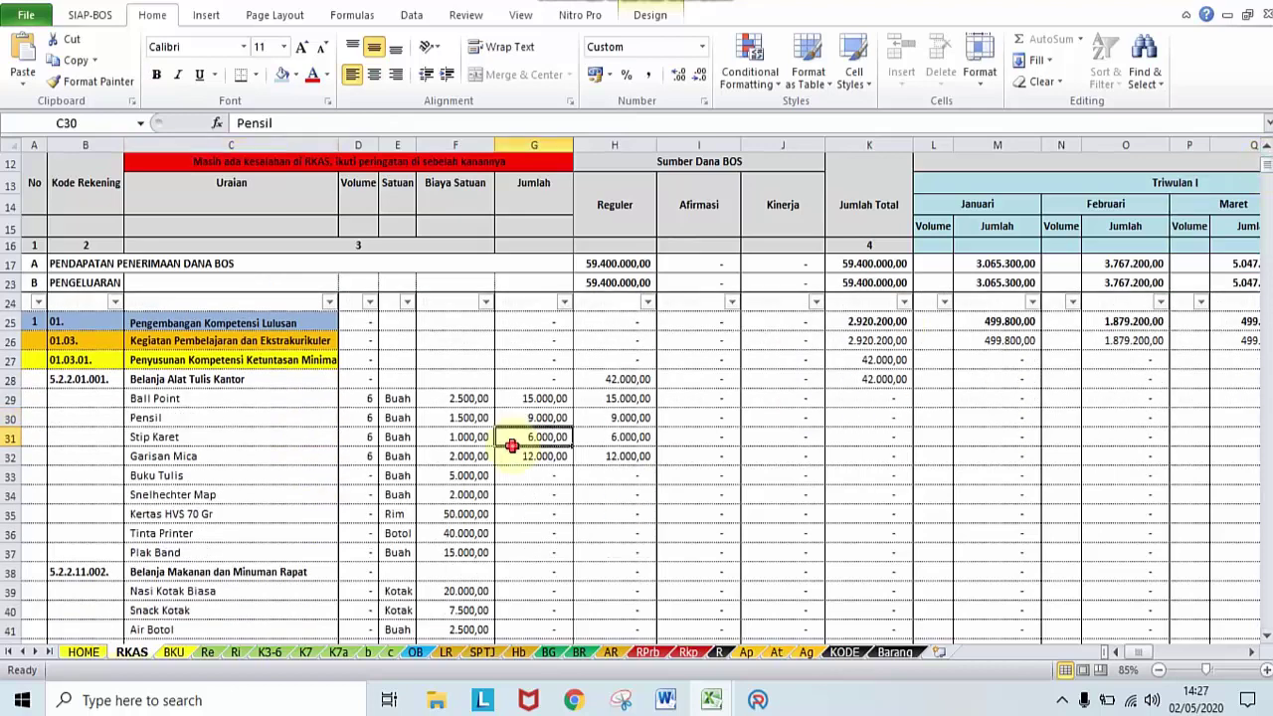
Examine the code hierarchy from Pengembangan Kompetensi Lulusan down to account 5.2.2.01.001, Belanja Alat Tulis Kantor.
left_click(158, 326)
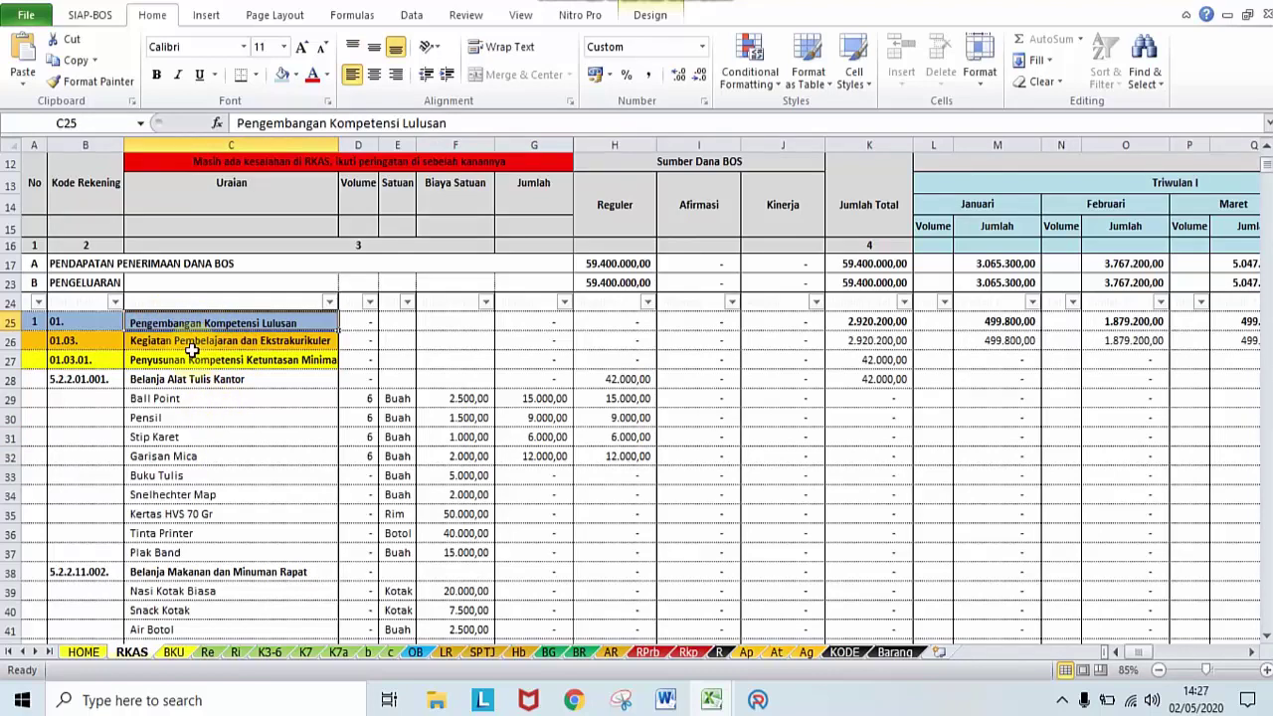
left_click(259, 325)
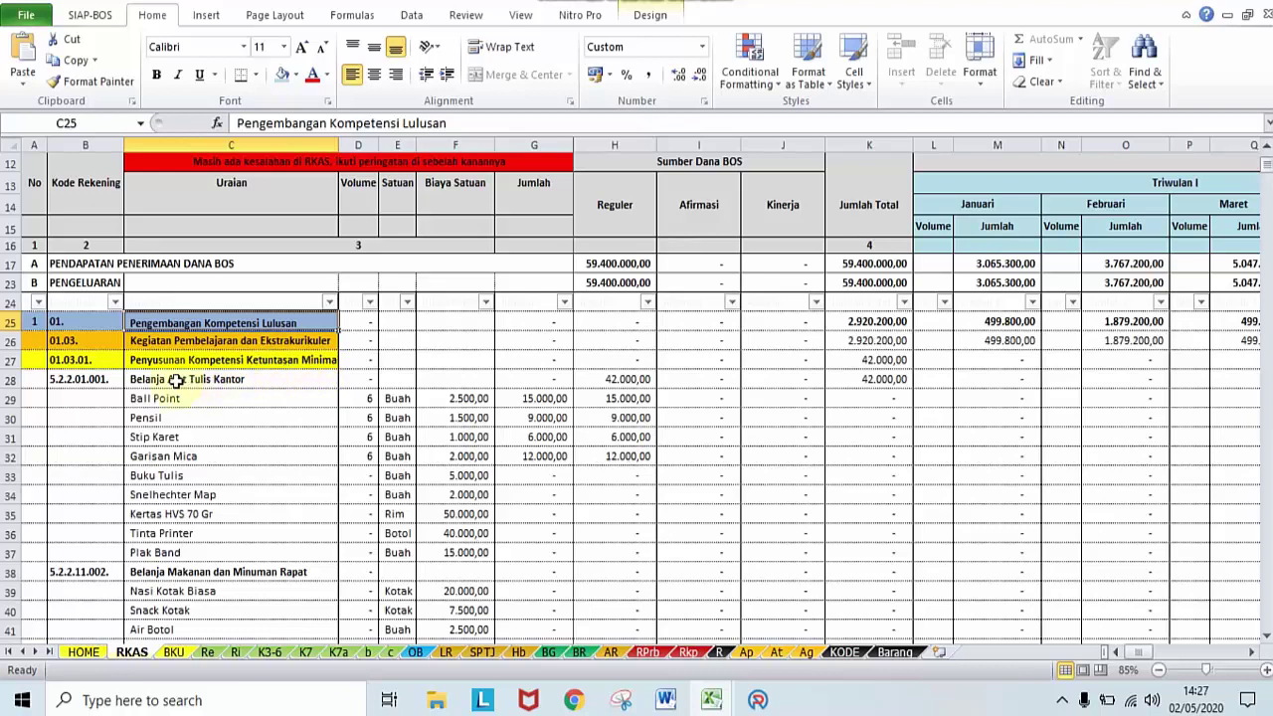
left_click(101, 380)
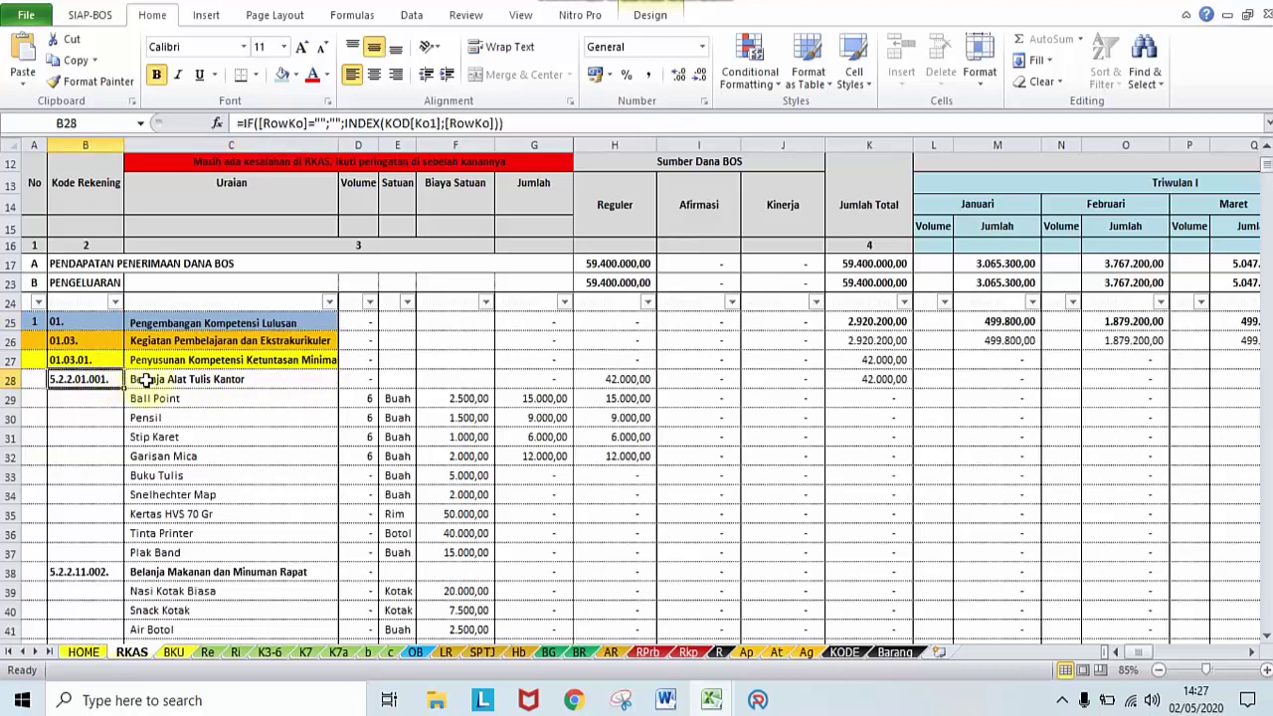
left_click(150, 379)
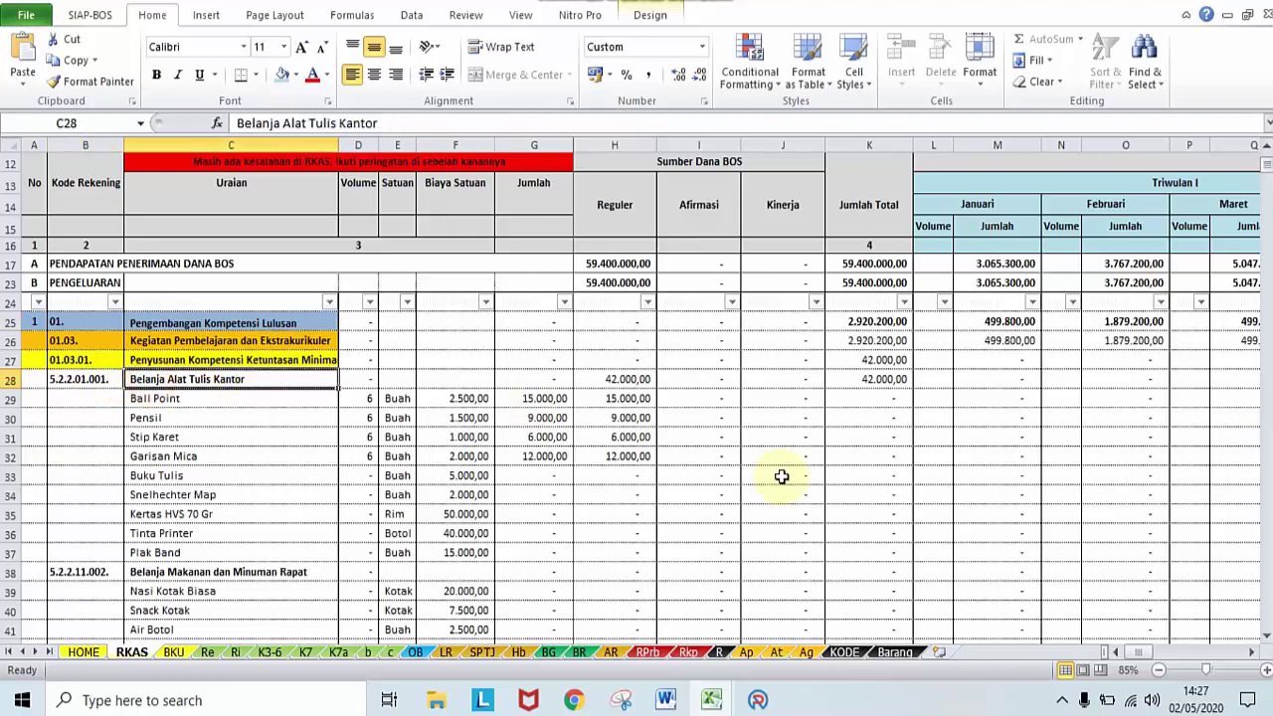
Find the Foto Copy item under Belanja Penggandaan in the Pemantapan persiapan ujian/Try Out activity.
left_click(1267, 637)
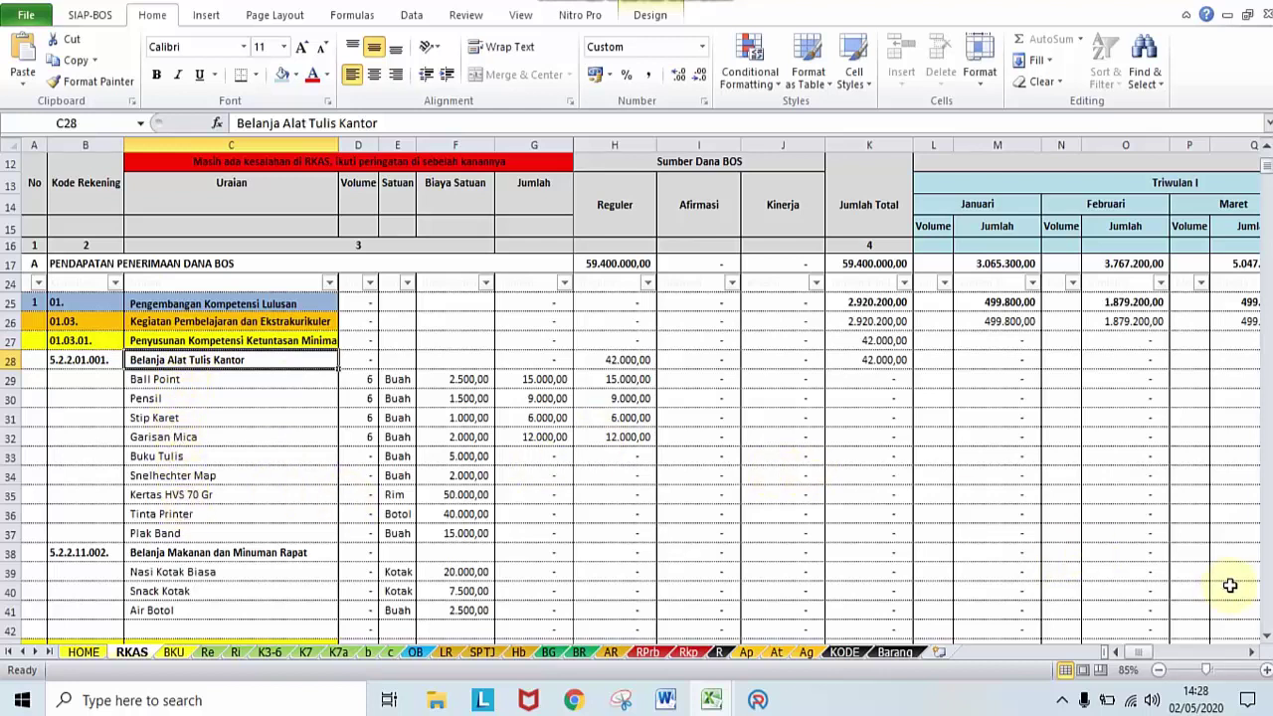
left_click_drag(1266, 639, 1266, 638)
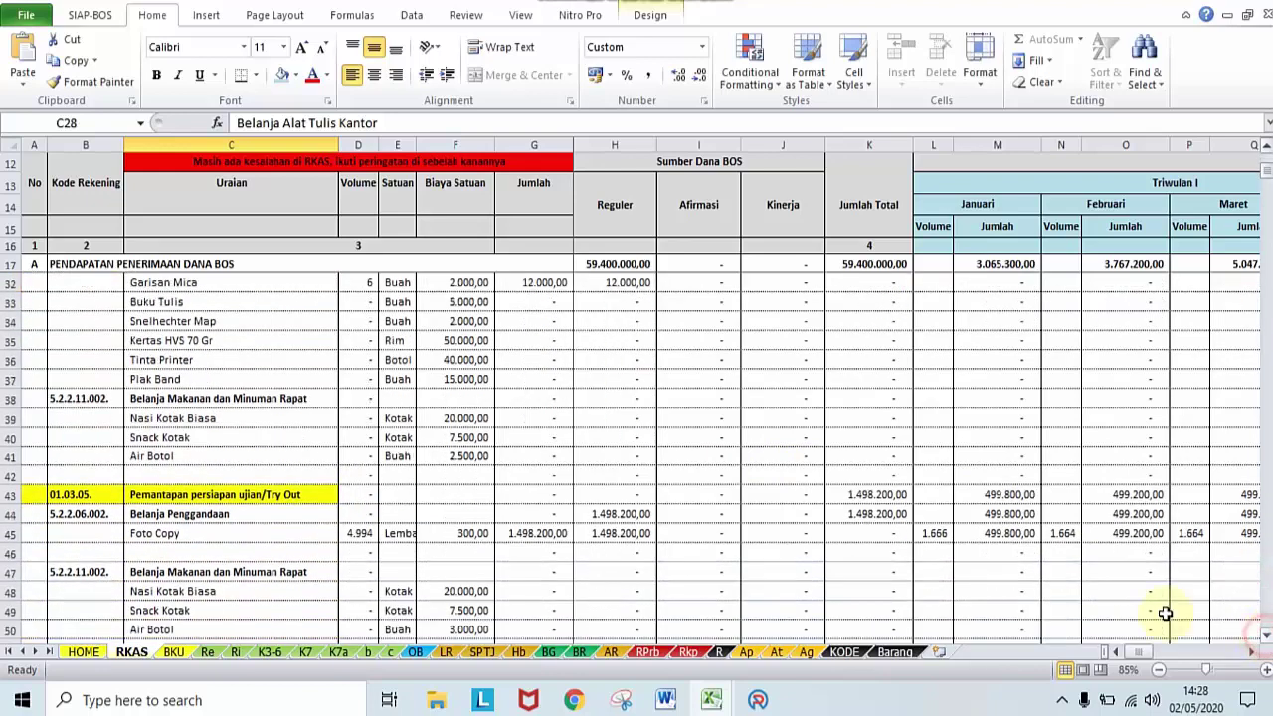
left_click(211, 409)
left_click(208, 532)
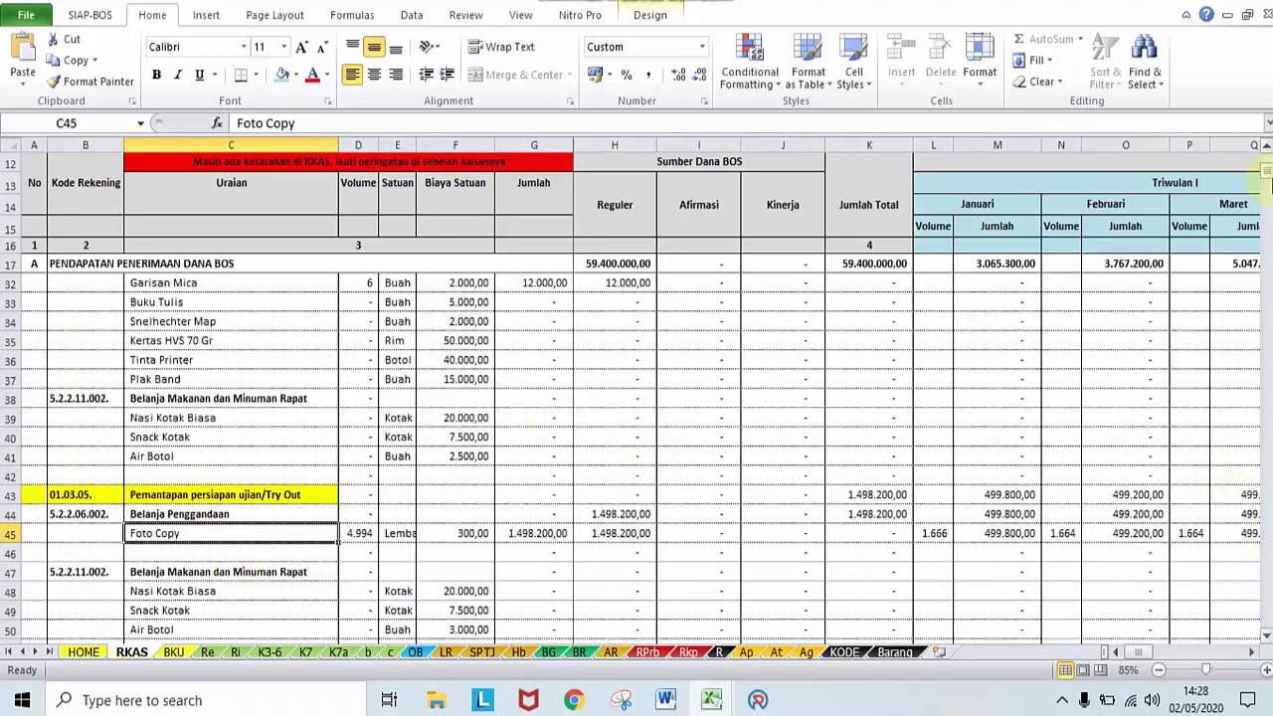
Check how the Foto Copy item's volume and amount in row 45 are divided over Januari, Februari and Maret.
left_click(1252, 652)
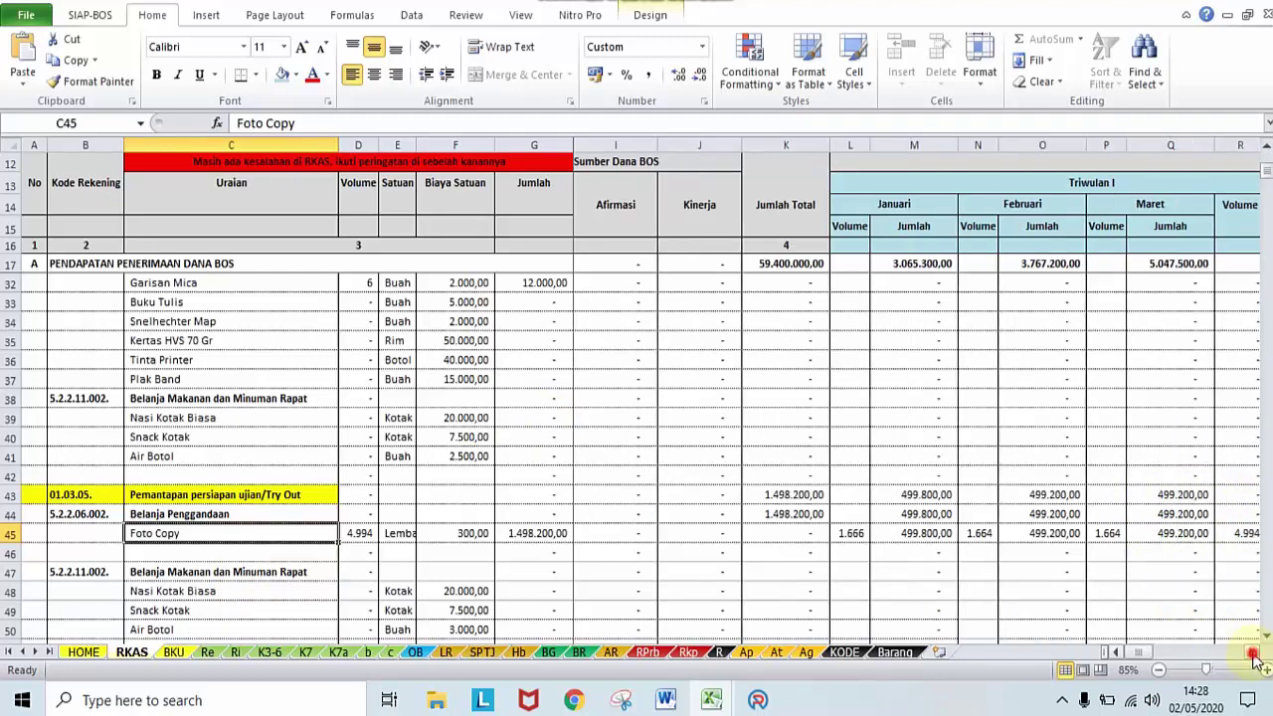
left_click(1252, 652)
left_click(1252, 652)
left_click(1252, 653)
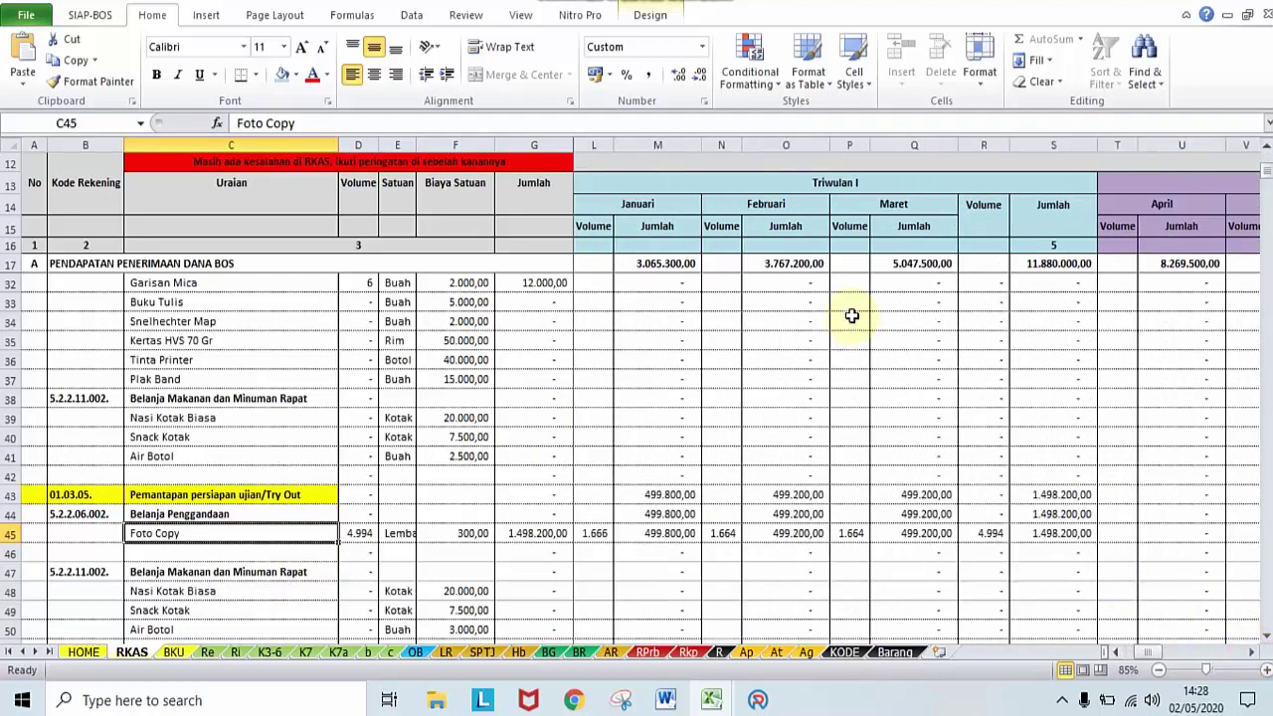
left_click(594, 533)
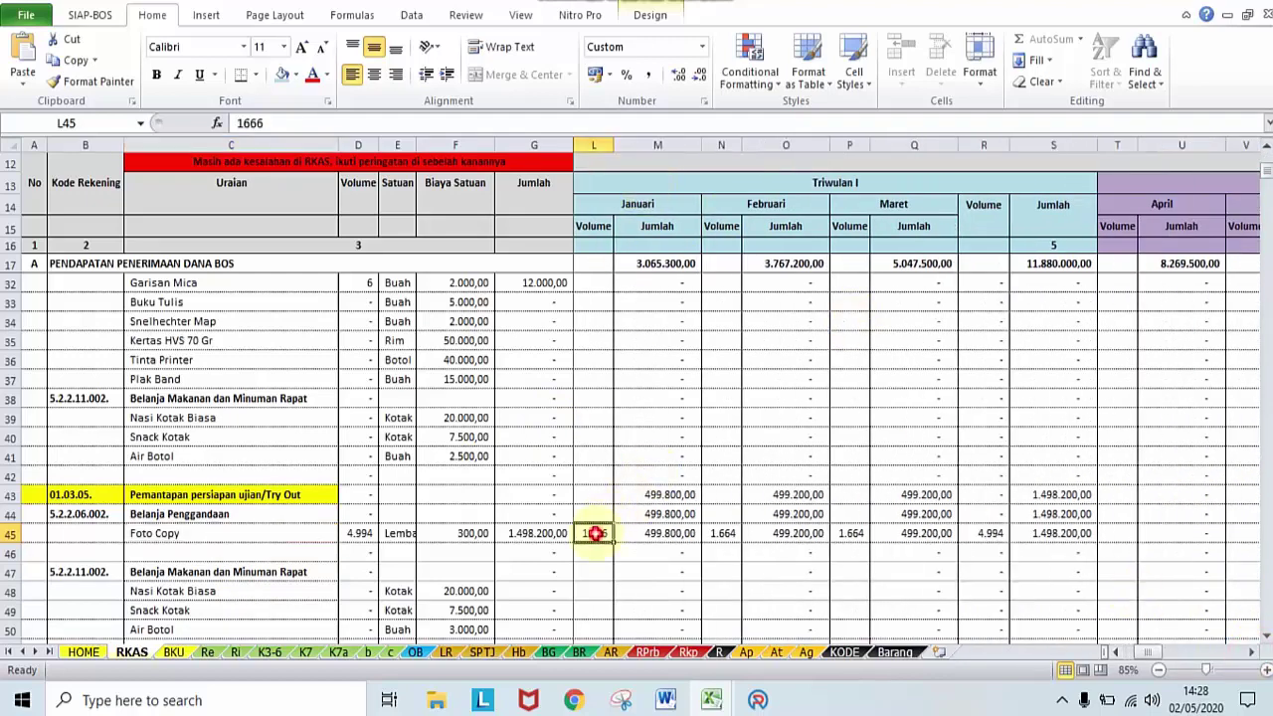
left_click(620, 263)
left_click(586, 302)
left_click(855, 570)
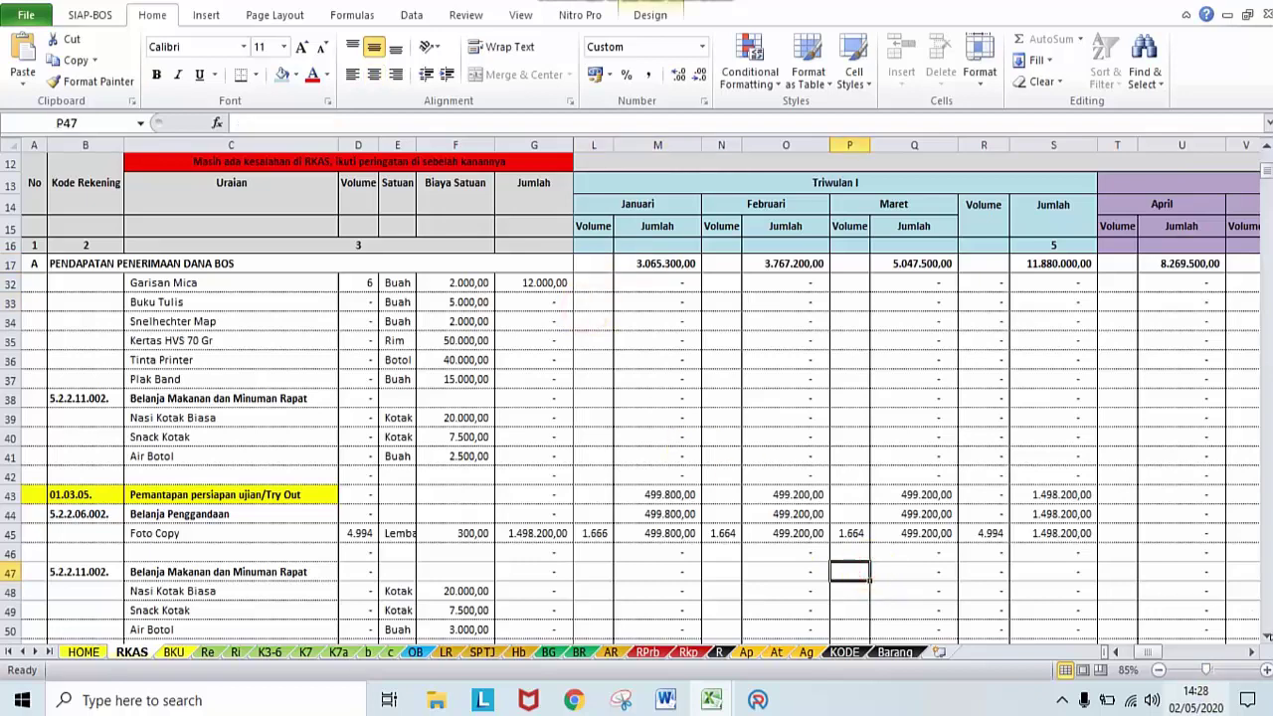
Find the Usaha Kesehatan Sekolah (UKS) activity and examine the Belanja Perlengkapan Emergency Kit account in row 230.
left_click_drag(1266, 640, 1266, 639)
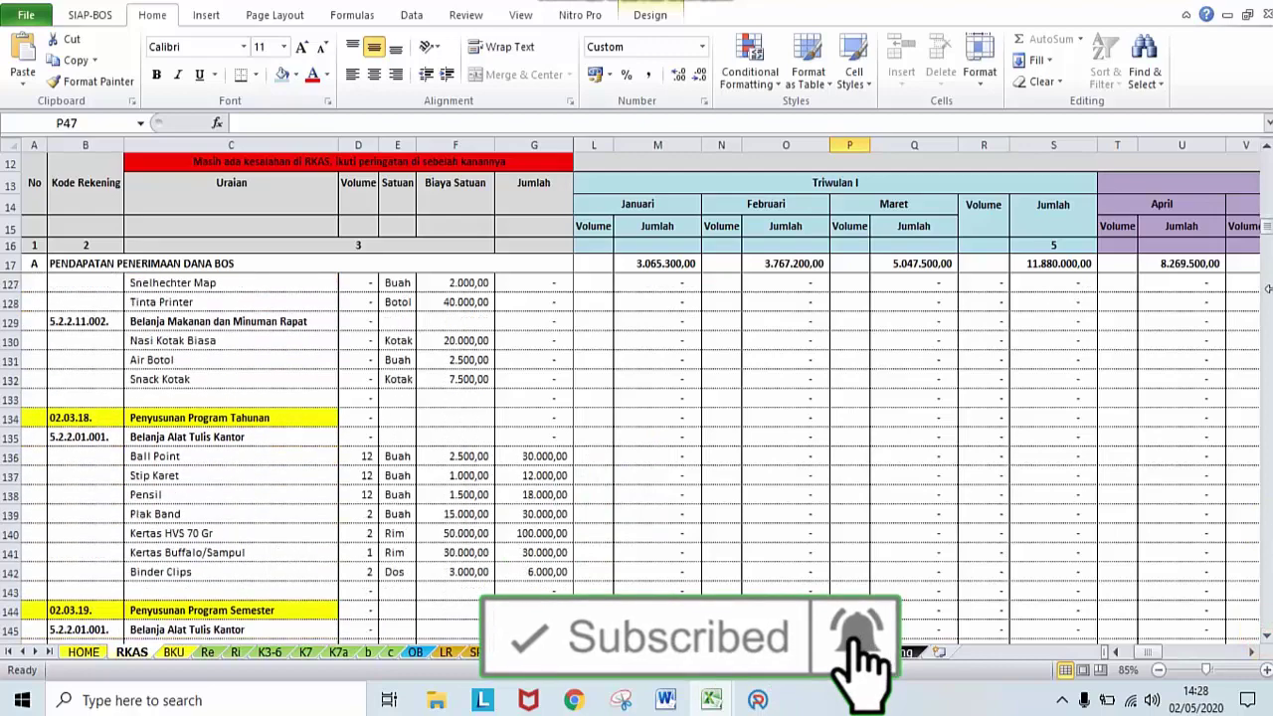
left_click_drag(1268, 231, 1268, 256)
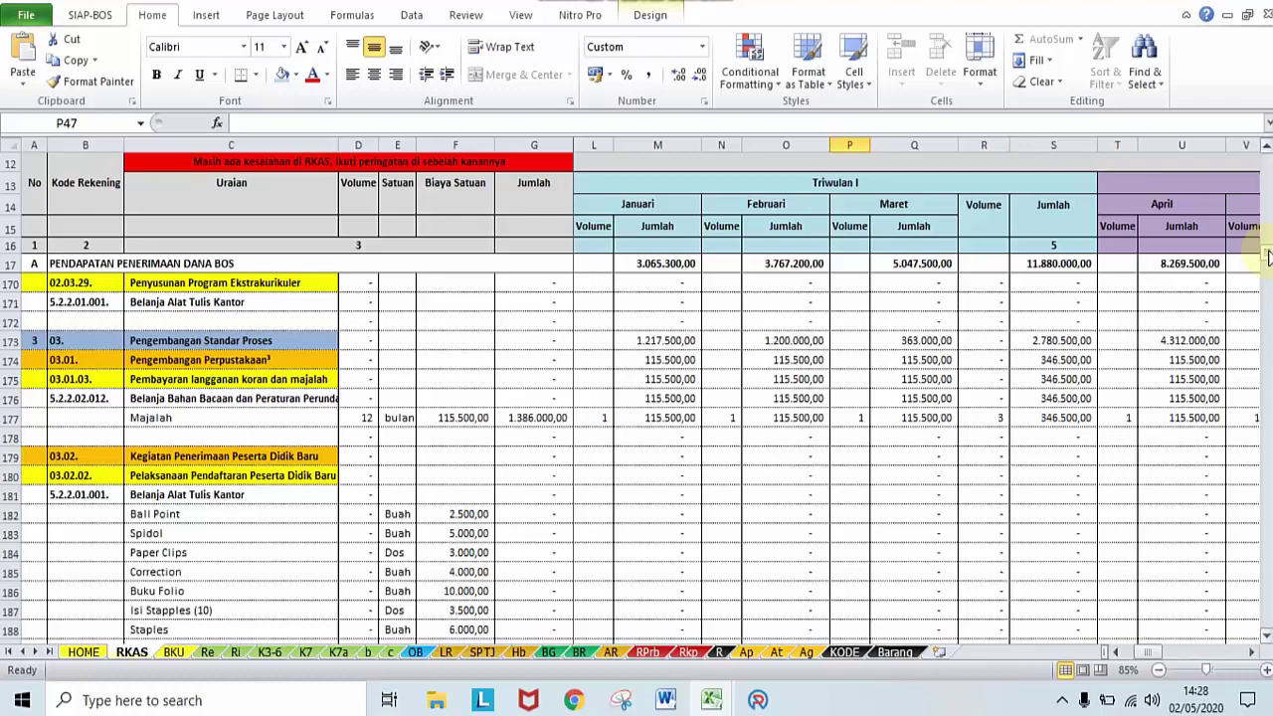
left_click_drag(1268, 255, 1268, 287)
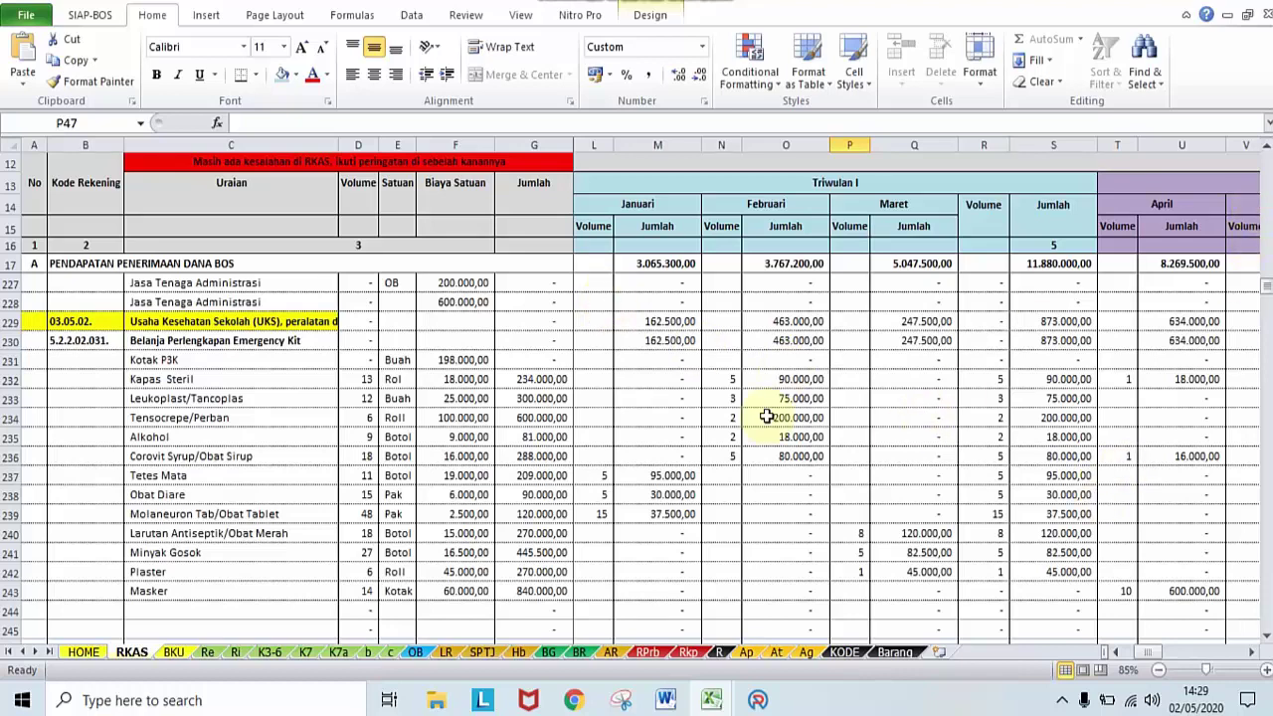
left_click(642, 360)
left_click(599, 382)
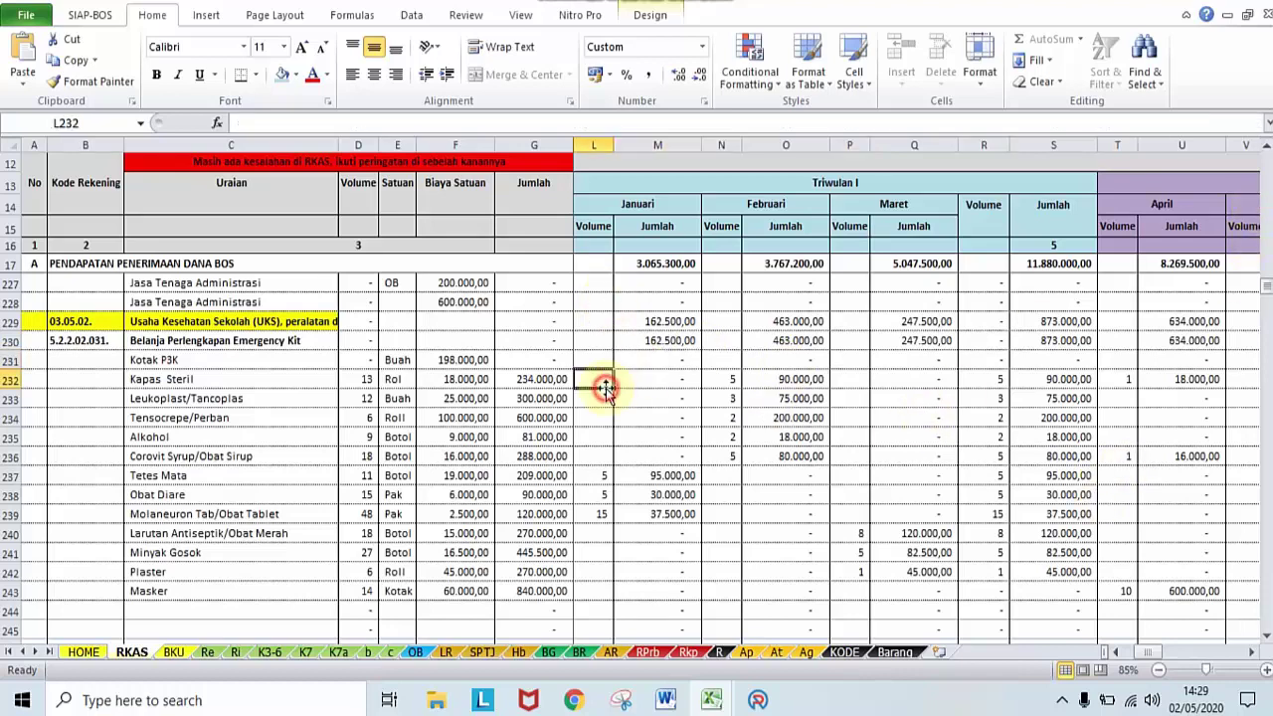
left_click(320, 337)
left_click(179, 339)
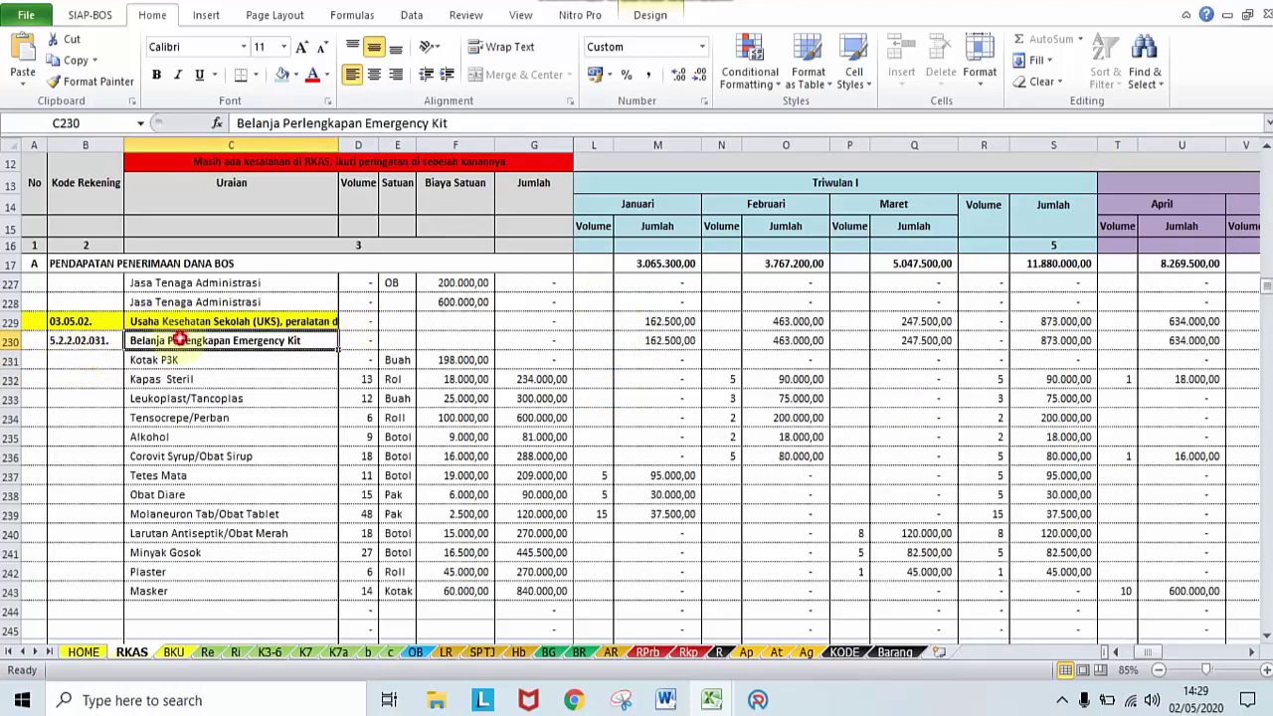
left_click(388, 338)
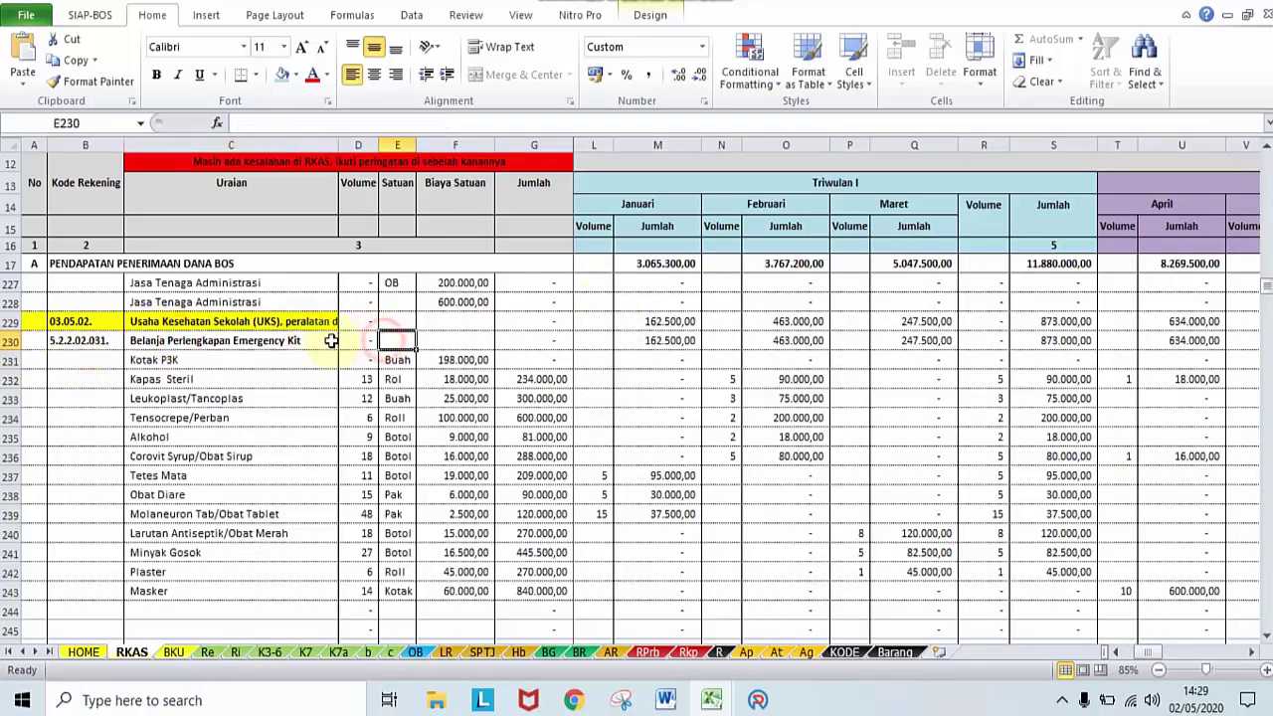
left_click(318, 341)
left_click(403, 340)
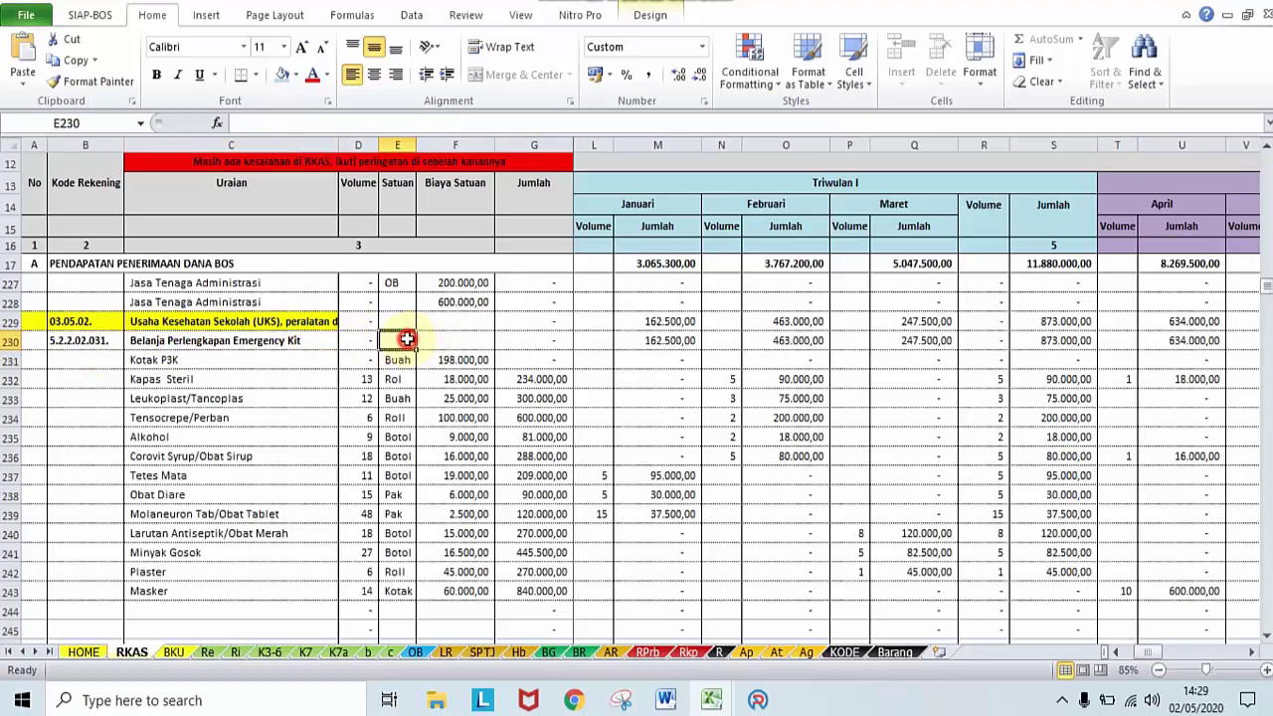
left_click(281, 344)
left_click(421, 346)
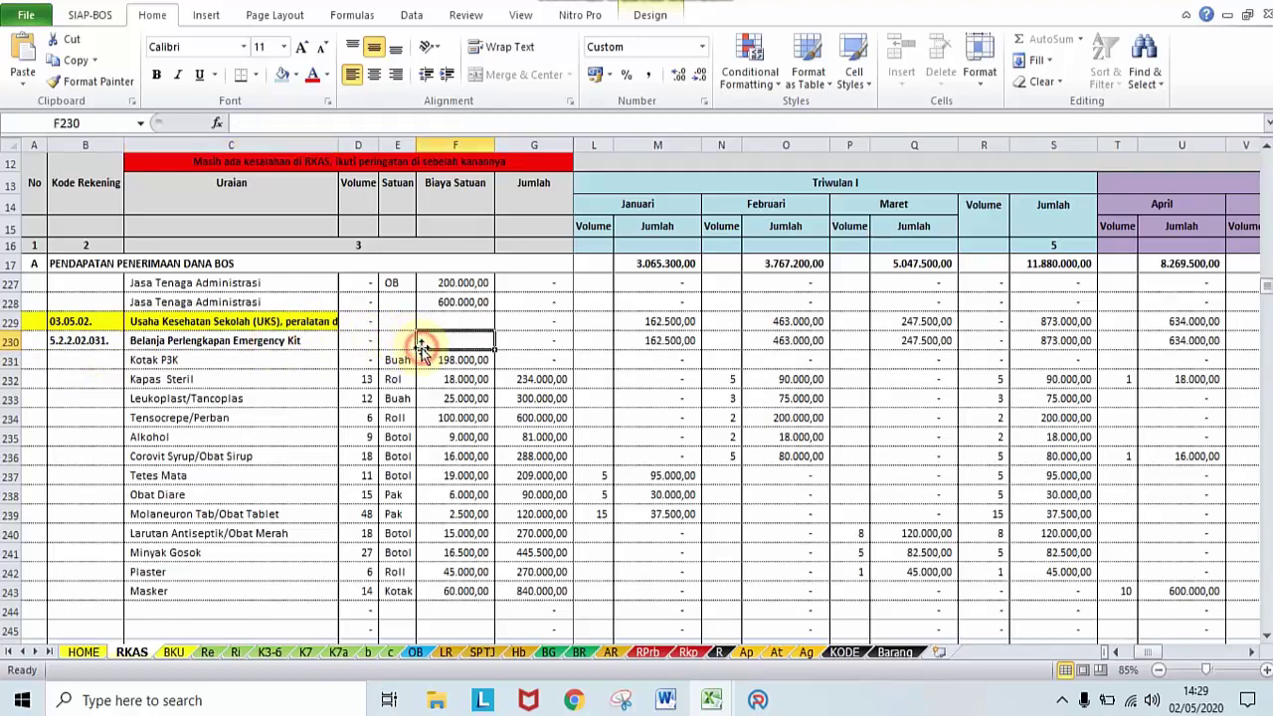
Compare the emergency kit account's Januari, Februari and Maret subtotals with the item amounts budgeted in each month.
left_click(617, 341)
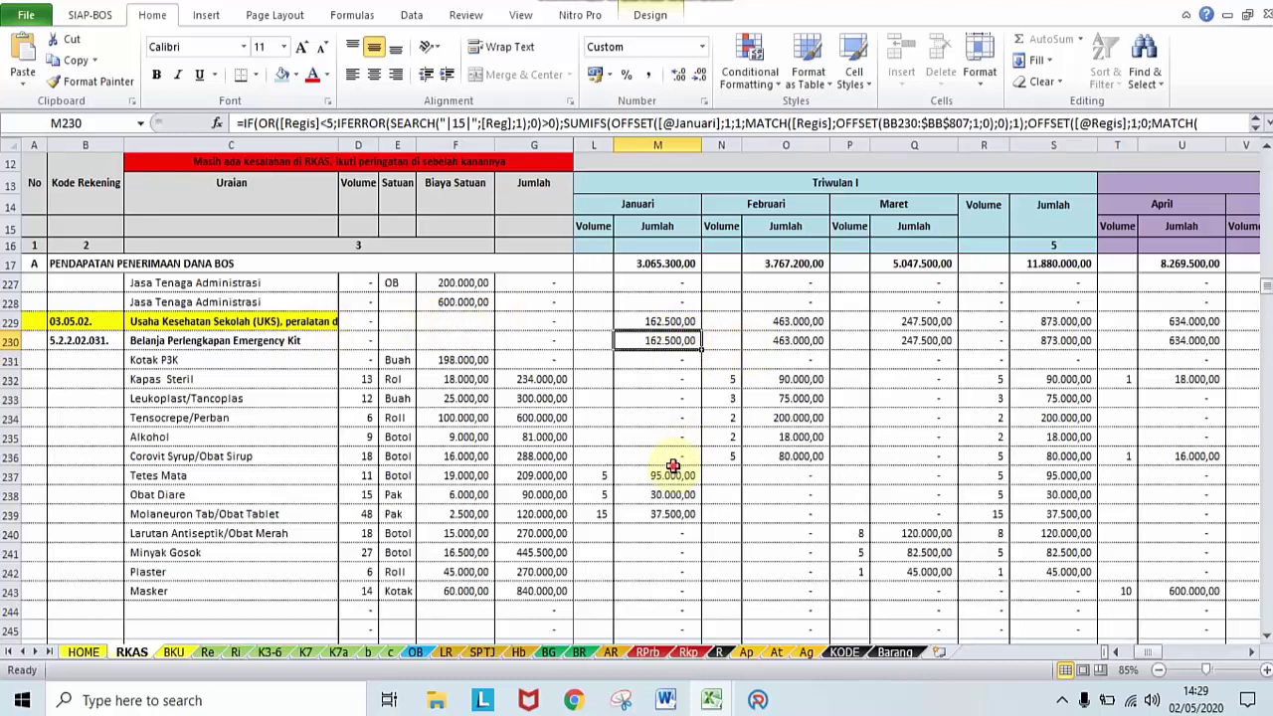
left_click_drag(674, 473, 659, 514)
left_click(674, 405)
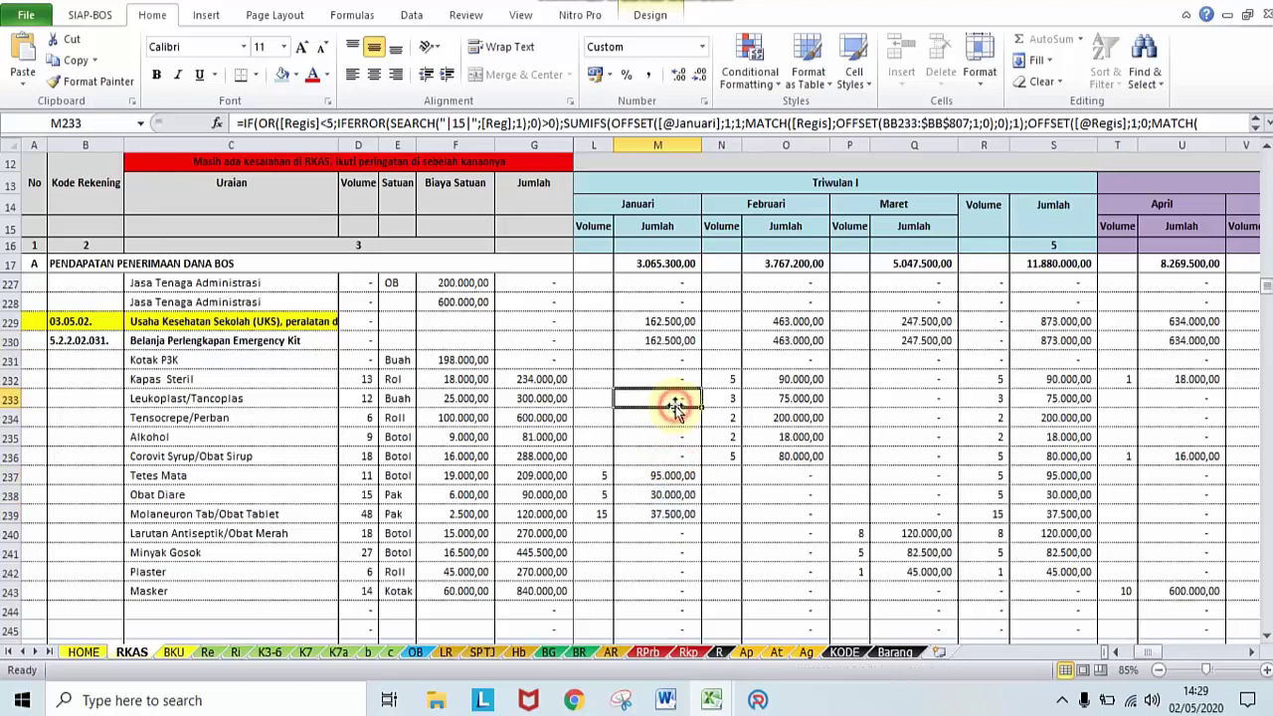
left_click(792, 318)
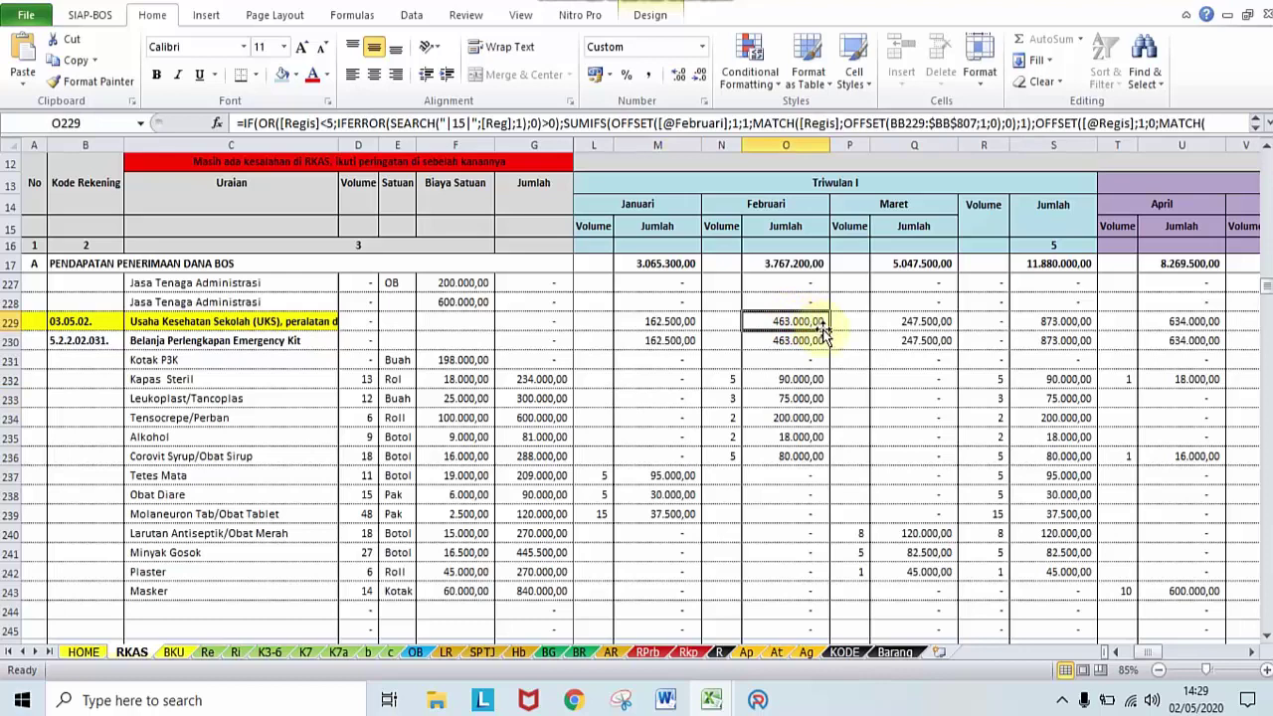
left_click_drag(776, 379, 788, 463)
left_click(929, 334)
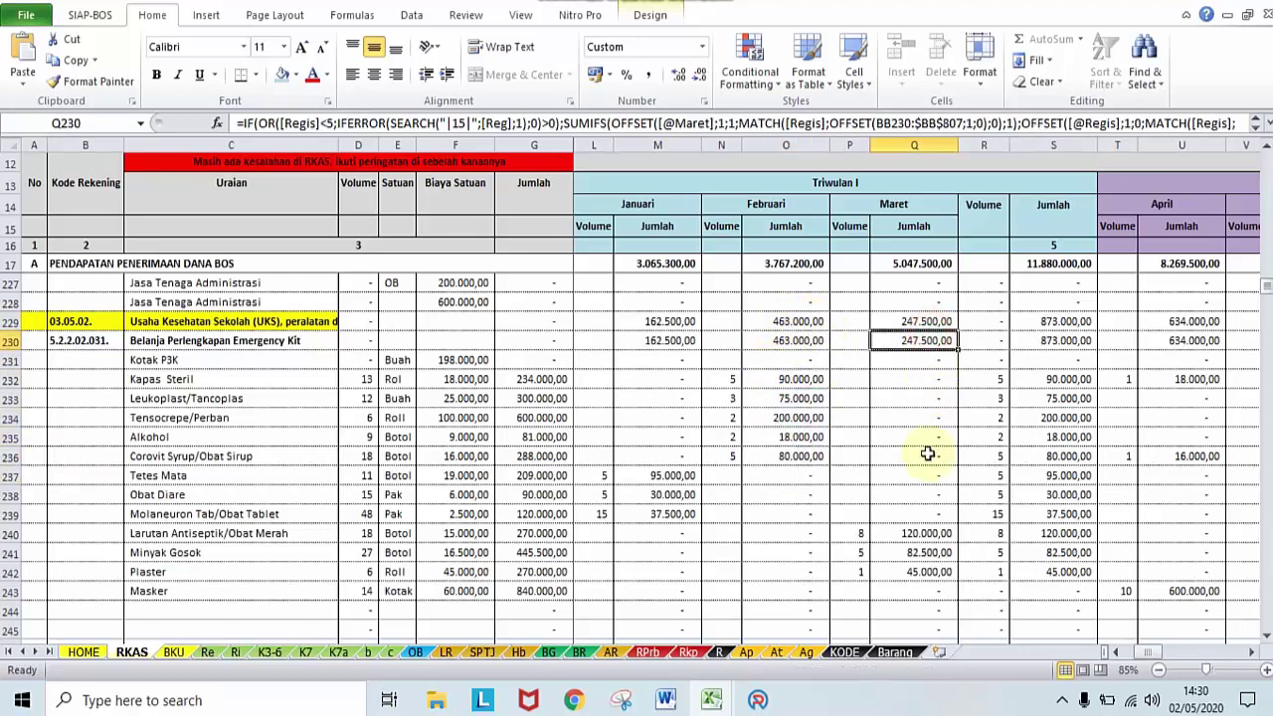
left_click_drag(915, 535, 917, 571)
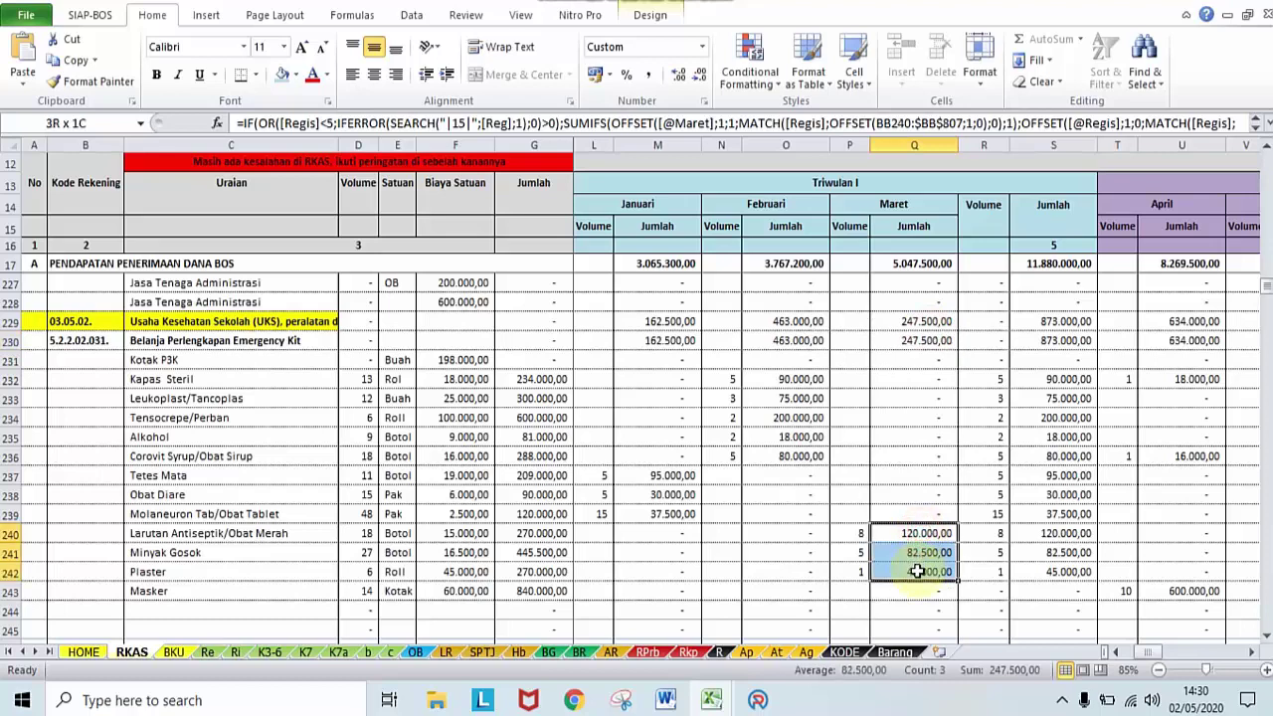
left_click(851, 455)
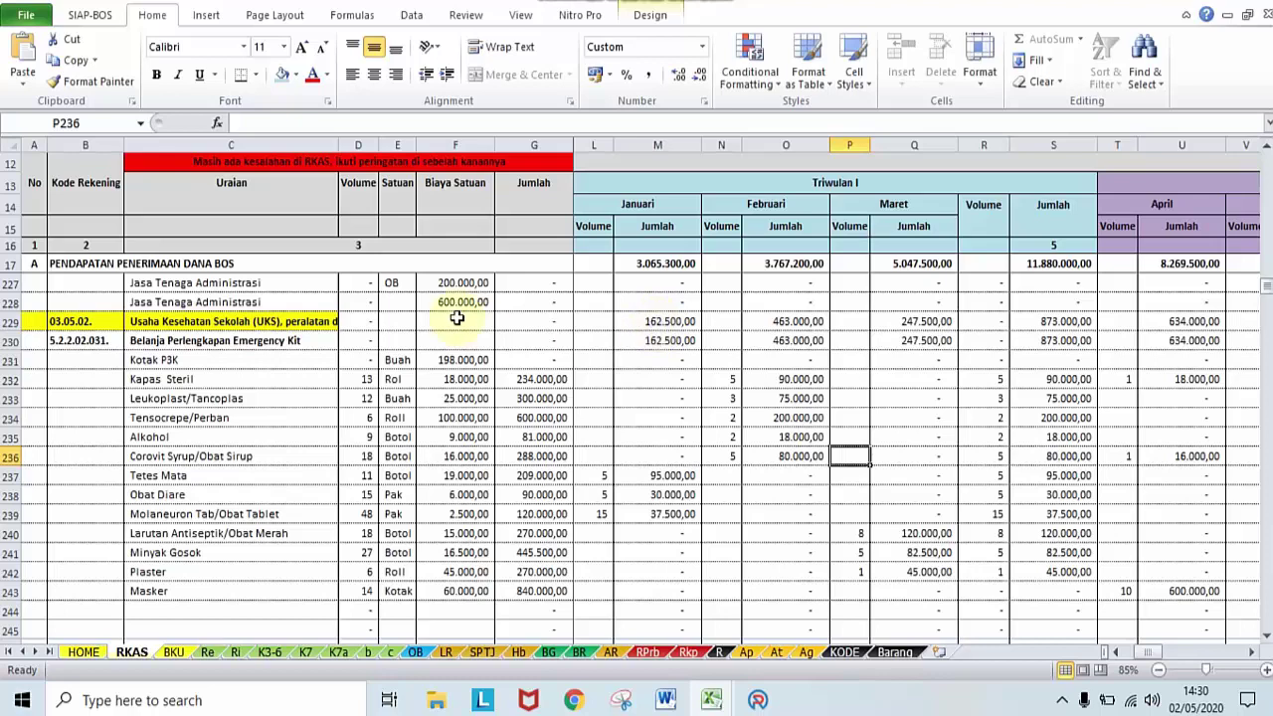
Examine the Januari and Februari amounts in the PENDAPATAN PENERIMAAN DANA BOS row under the Triwulan I heading.
left_click(664, 263)
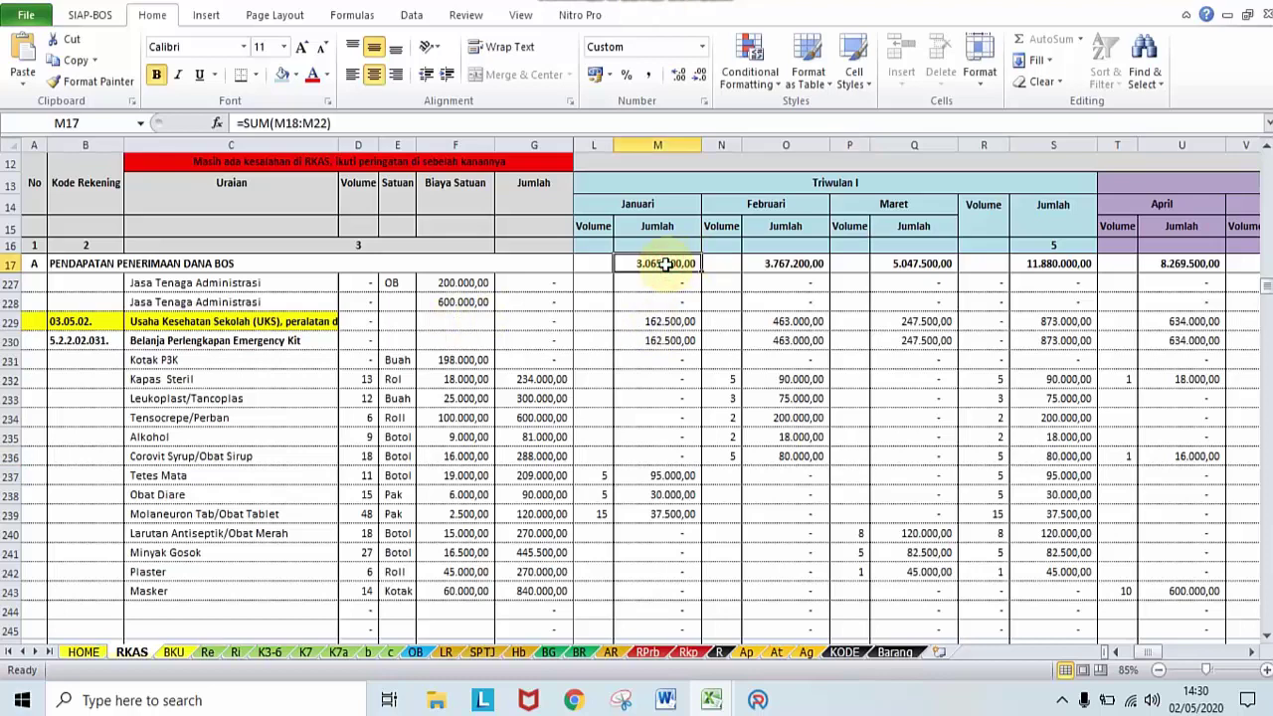
left_click(671, 302)
left_click(782, 263)
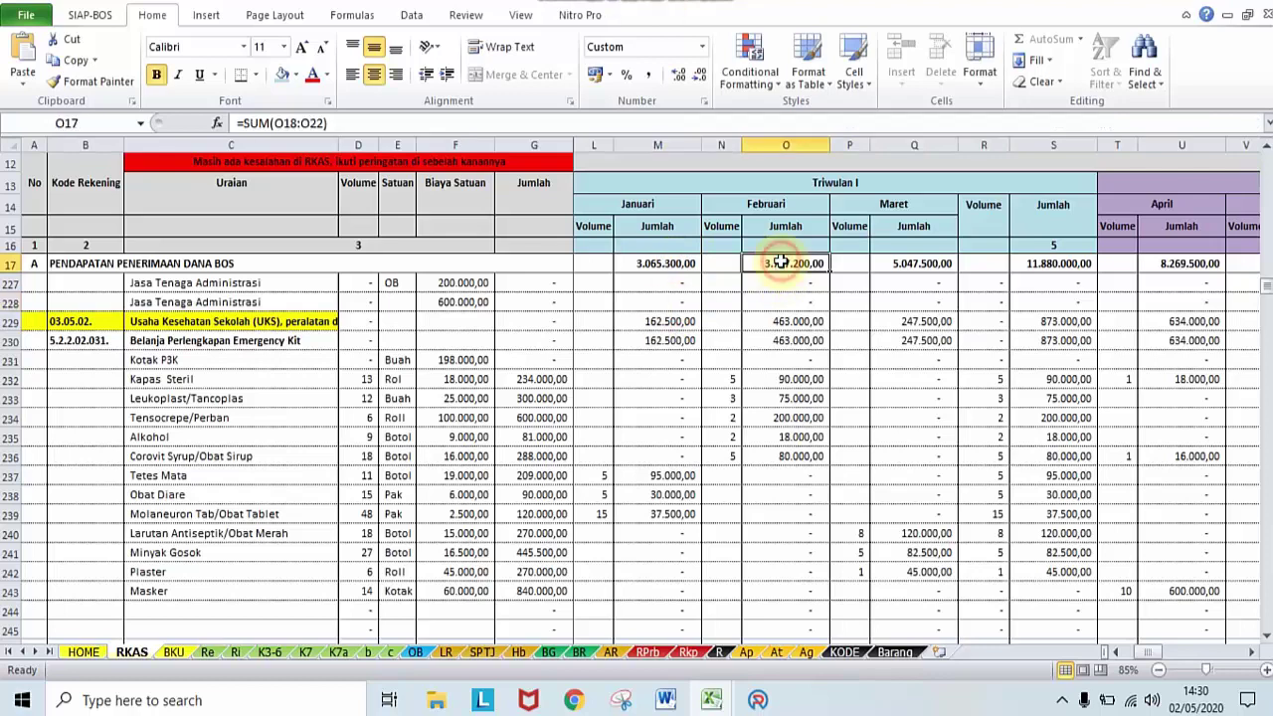
left_click(608, 327)
left_click(845, 173)
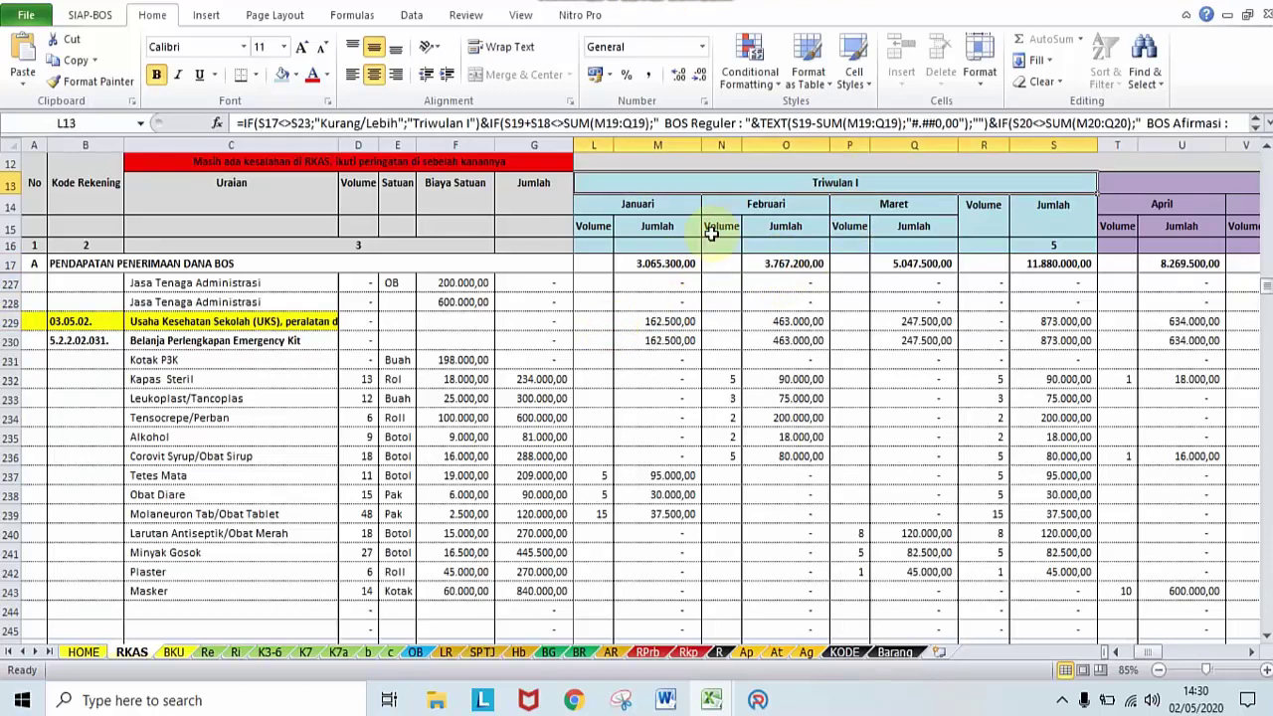
left_click(673, 205)
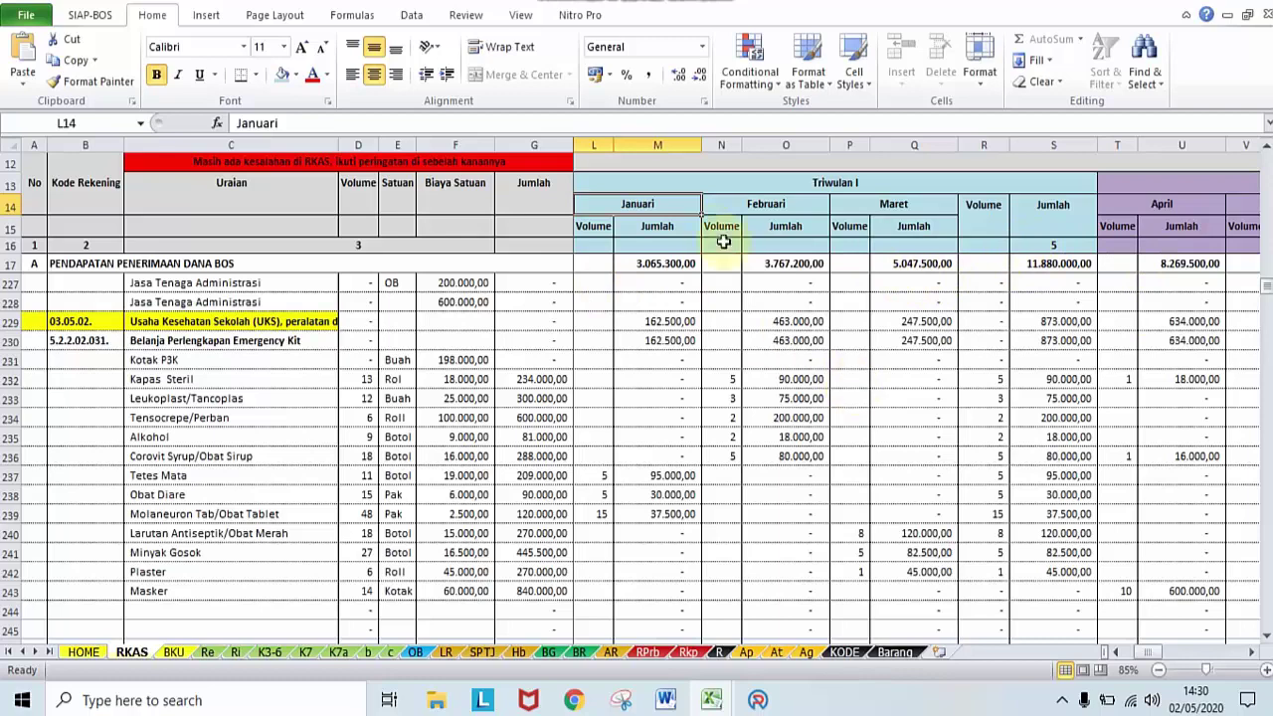
Compare the Januari, Februari and Maret BOS income amounts in row 17 with the Triwulan I total.
left_click(660, 269)
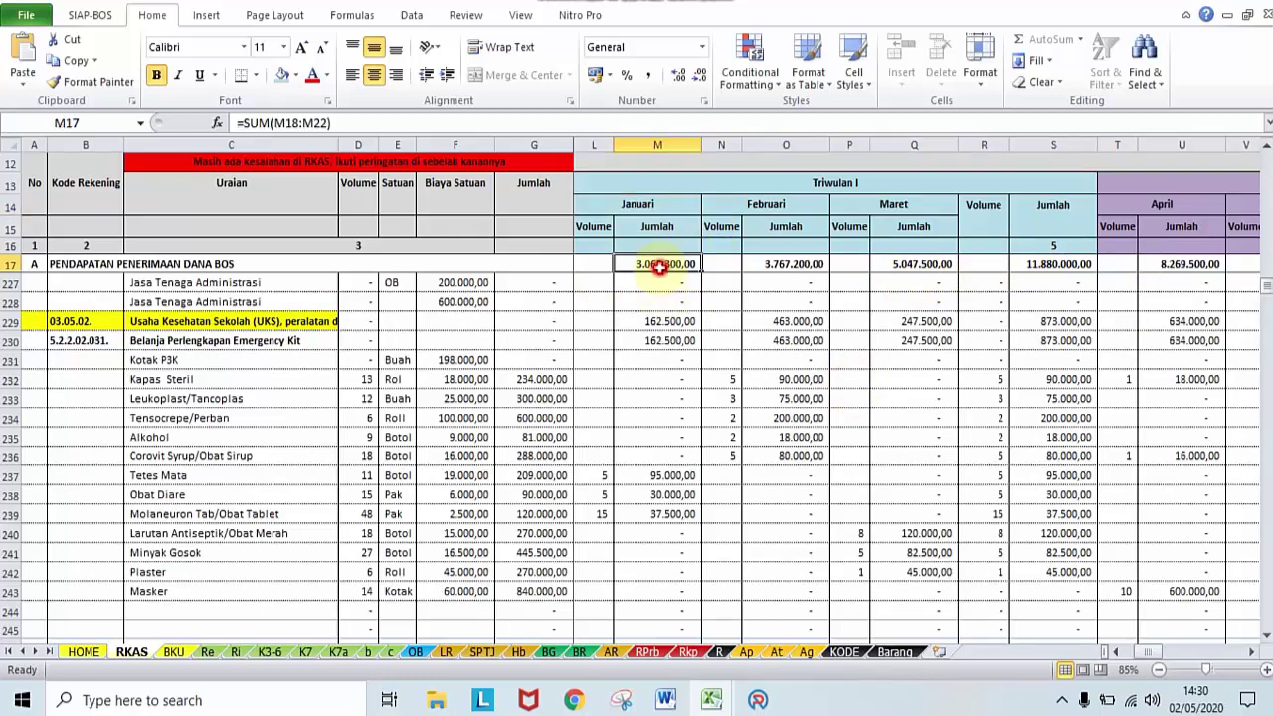
left_click(792, 261)
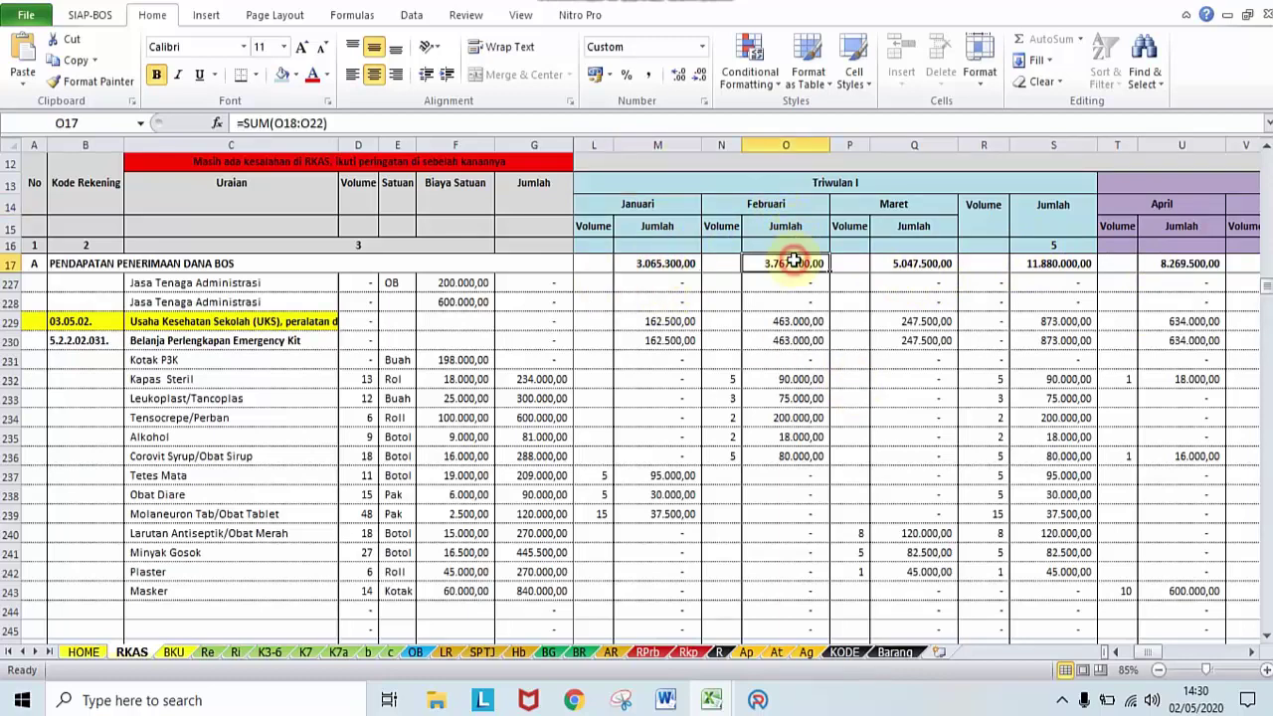
left_click(916, 263)
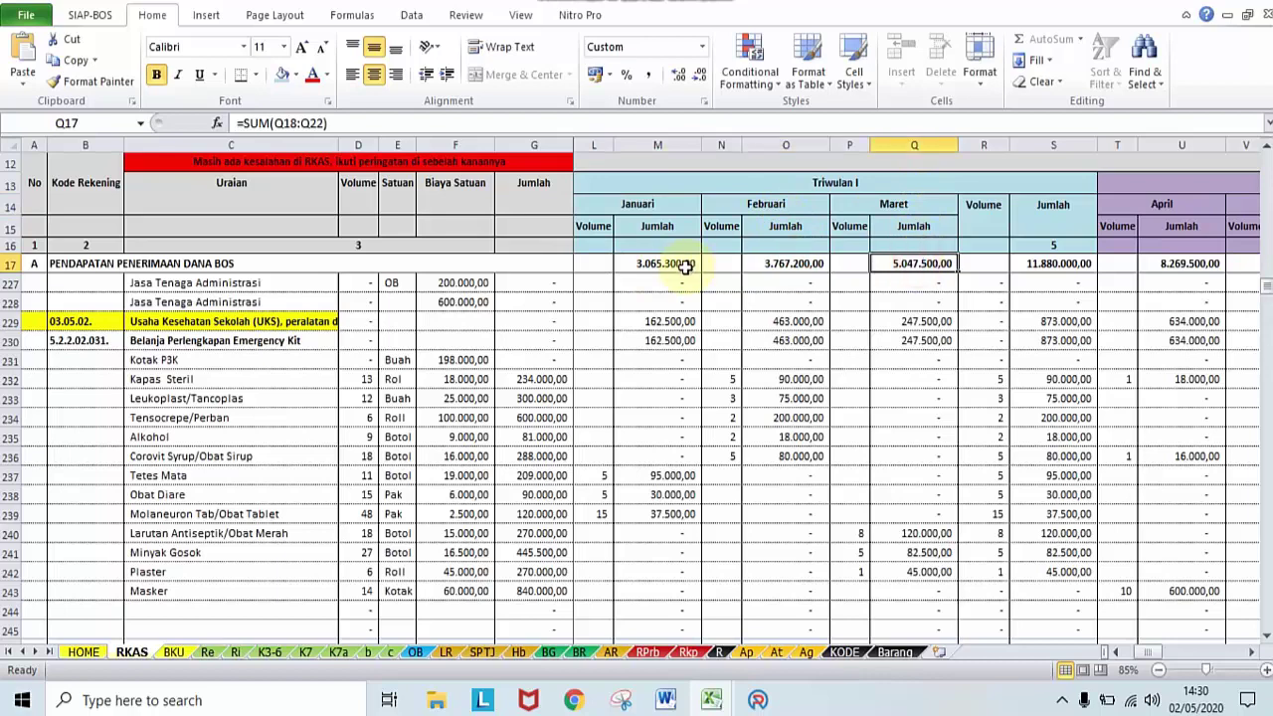
left_click(1022, 263)
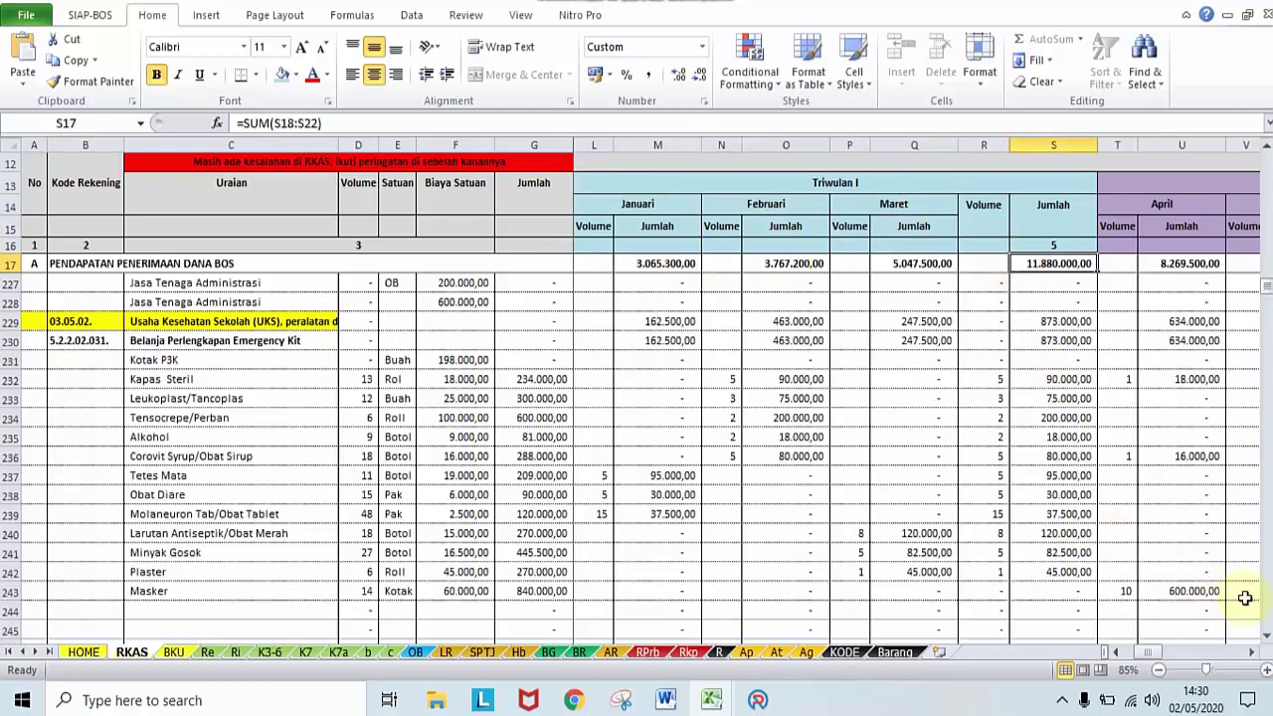
Bring the Triwulan II months into view and select the whole PENDAPATAN PENERIMAAN DANA BOS row.
left_click(1252, 653)
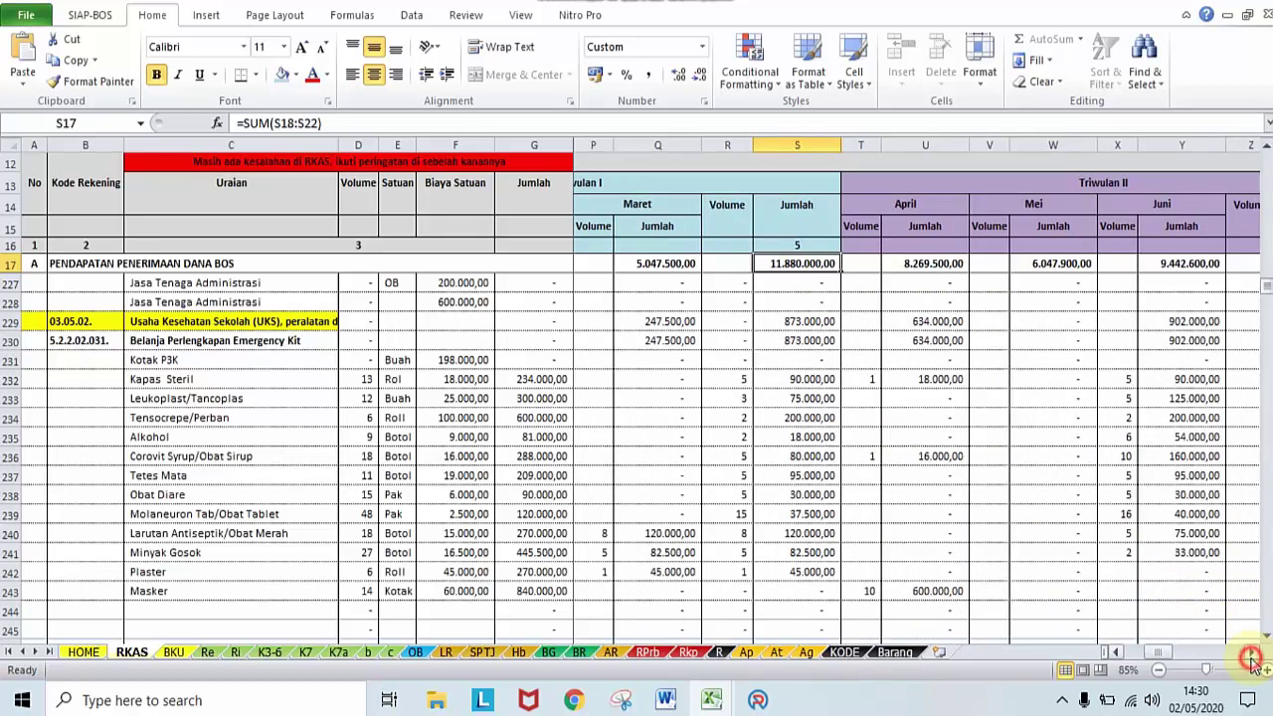
left_click(1252, 652)
left_click(1252, 653)
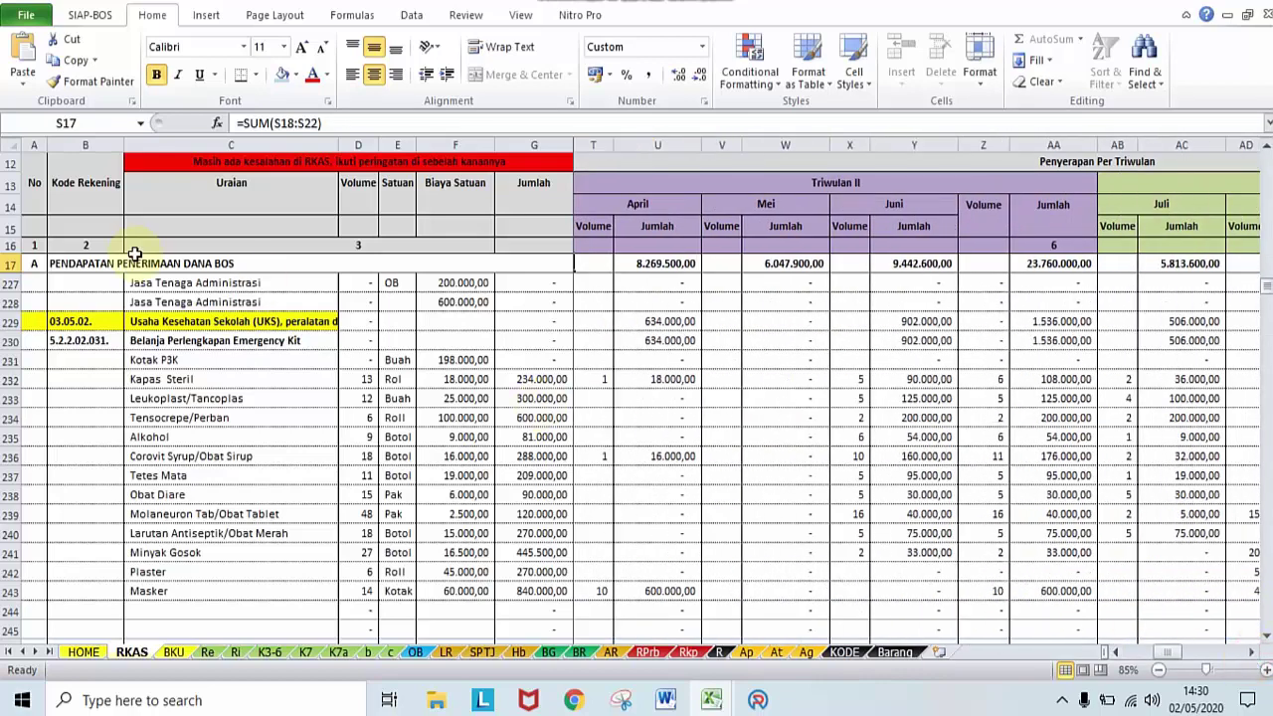
left_click(5, 253)
left_click(8, 263)
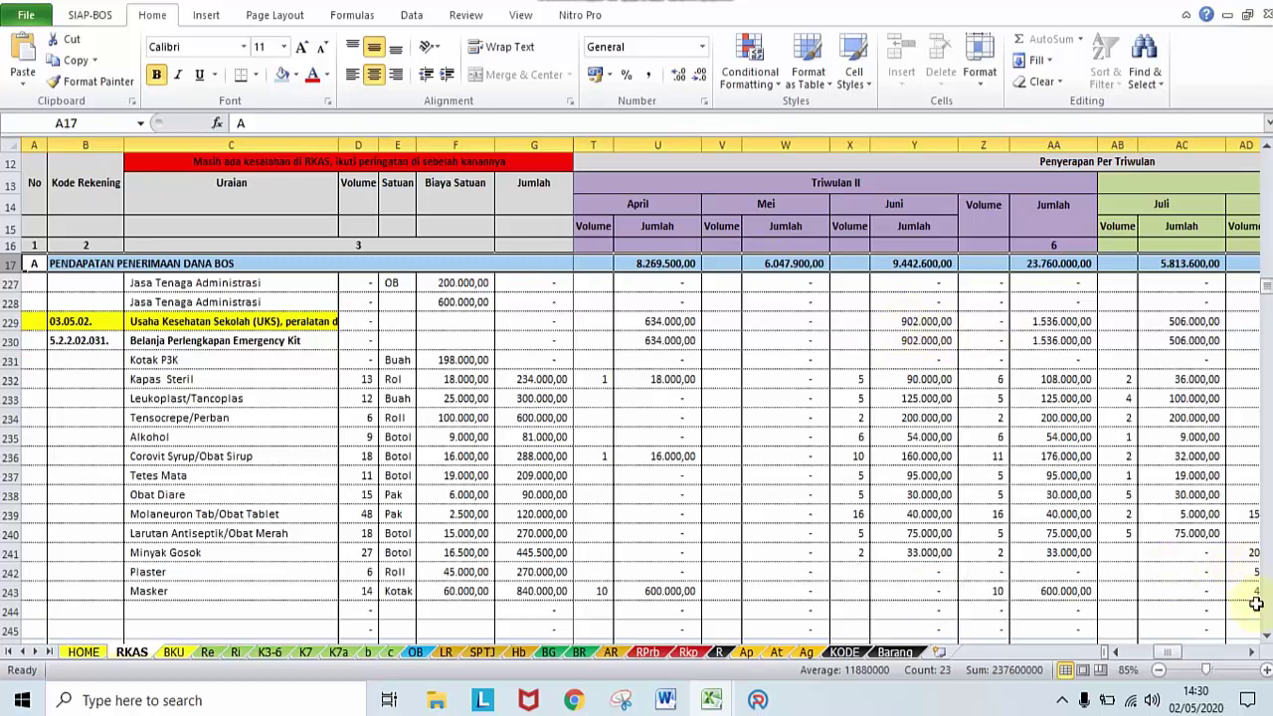
Follow the BOS income amounts in row 17 across the Triwulan III months and from Oktober onward.
left_click(1255, 652)
left_click(1255, 652)
left_click(1255, 653)
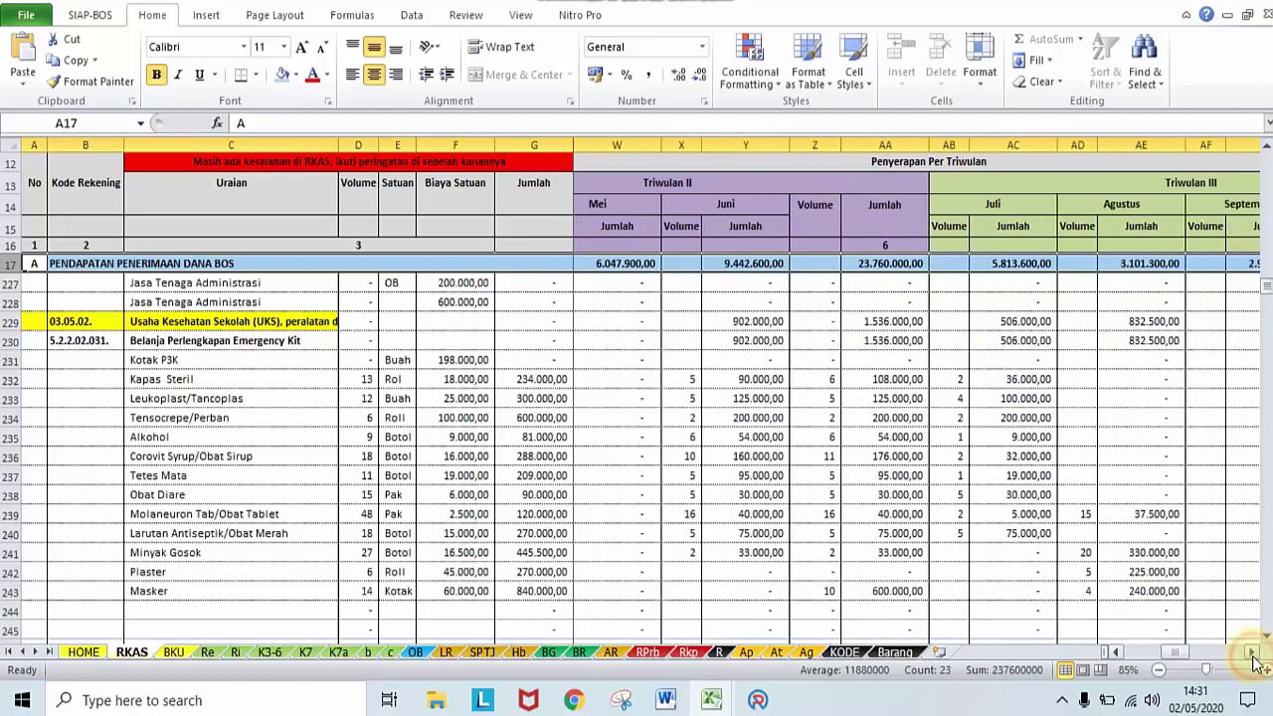
left_click(1255, 653)
left_click(1256, 652)
left_click(1253, 653)
left_click(1253, 653)
left_click(1253, 654)
left_click(1253, 654)
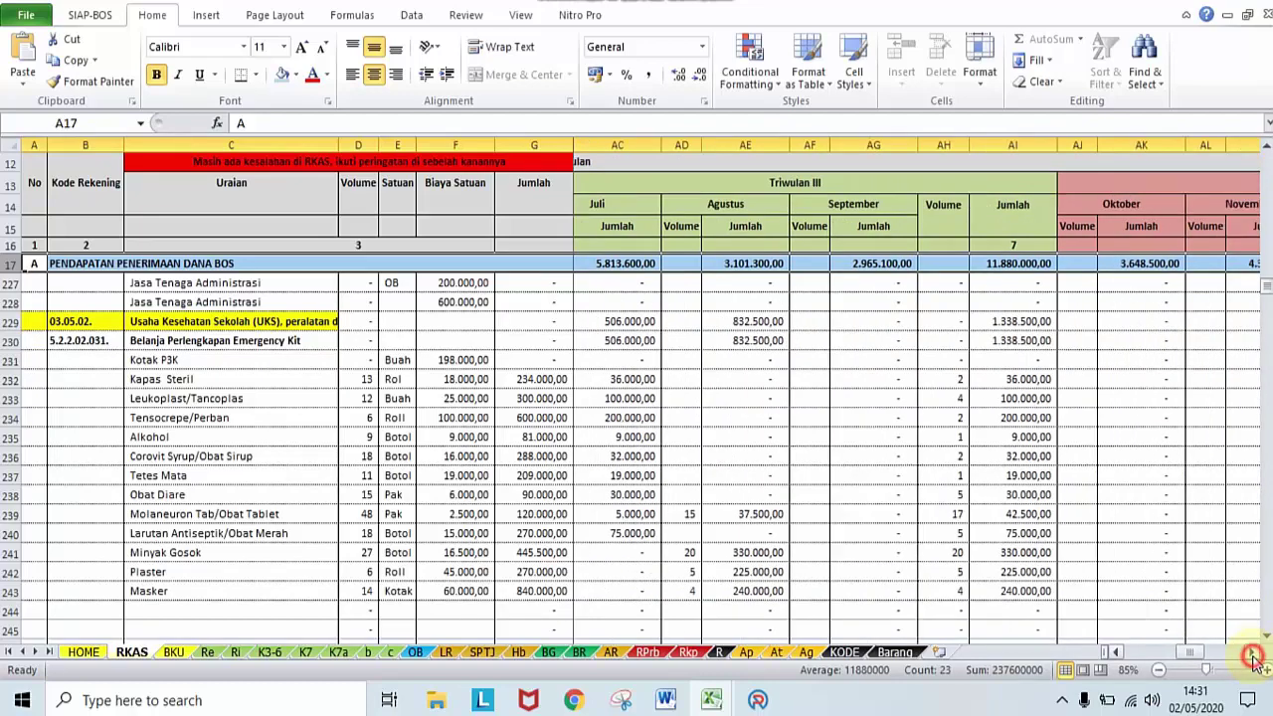
left_click(1254, 653)
left_click(1253, 653)
left_click(1253, 653)
left_click(1253, 654)
left_click(1254, 653)
Find Belanja Listrik under Pembayaran Rek Listrik and check the Jumlah formula of the first Listrik item in row 714.
left_click_drag(1205, 652, 1124, 669)
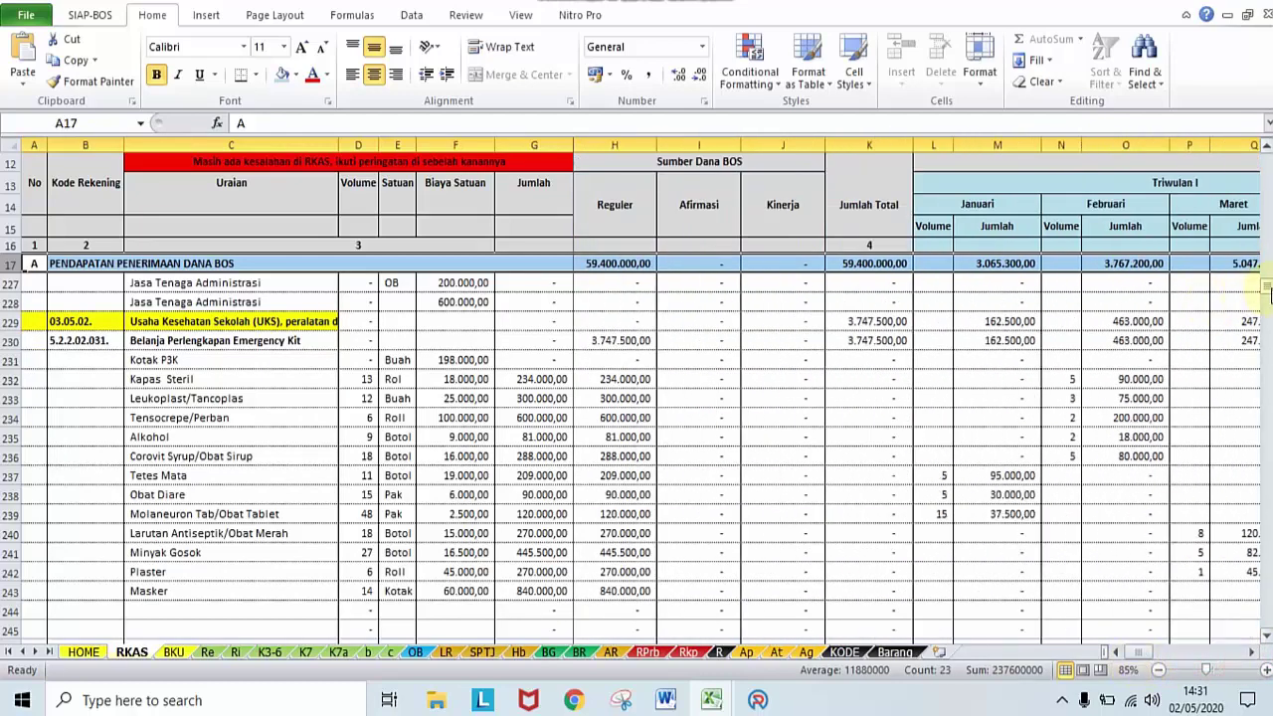
left_click_drag(1266, 288, 1267, 572)
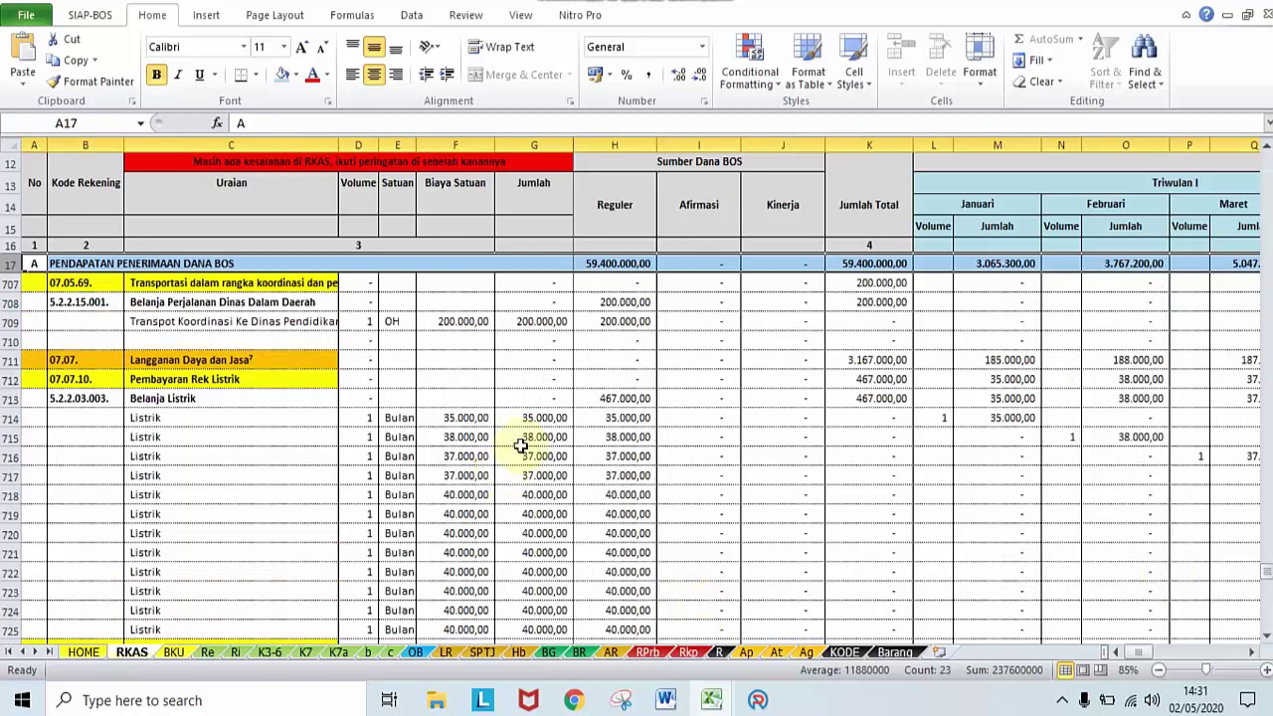
left_click(534, 417)
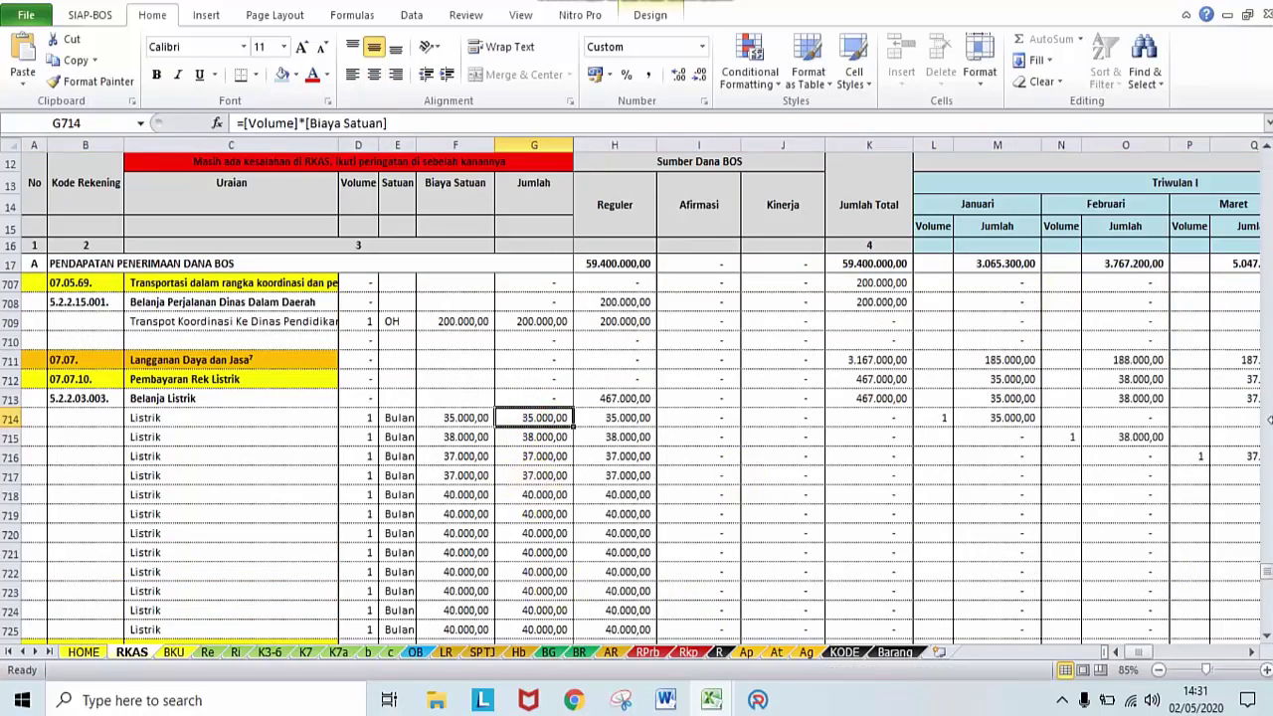
Review the income and expenditure rows at the start of the RKAS sheet across the Triwulan I and Triwulan II months.
left_click_drag(1267, 581, 1241, 160)
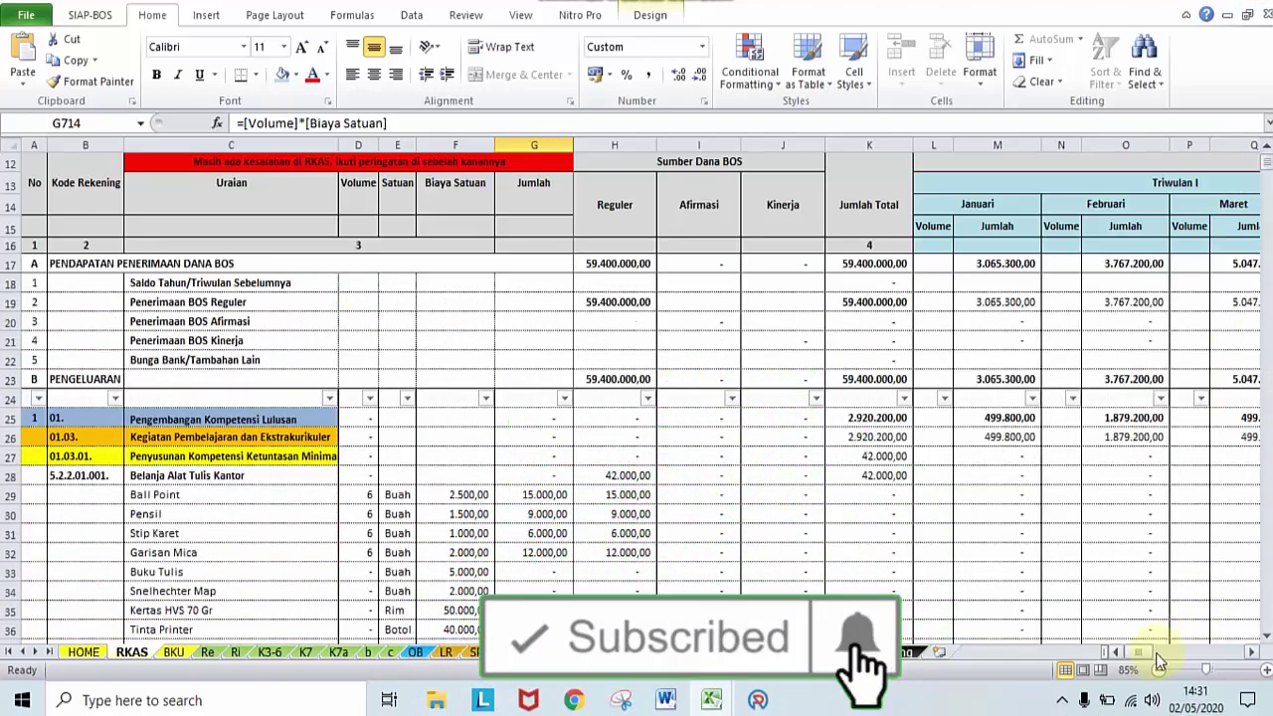
left_click_drag(1147, 658, 1158, 653)
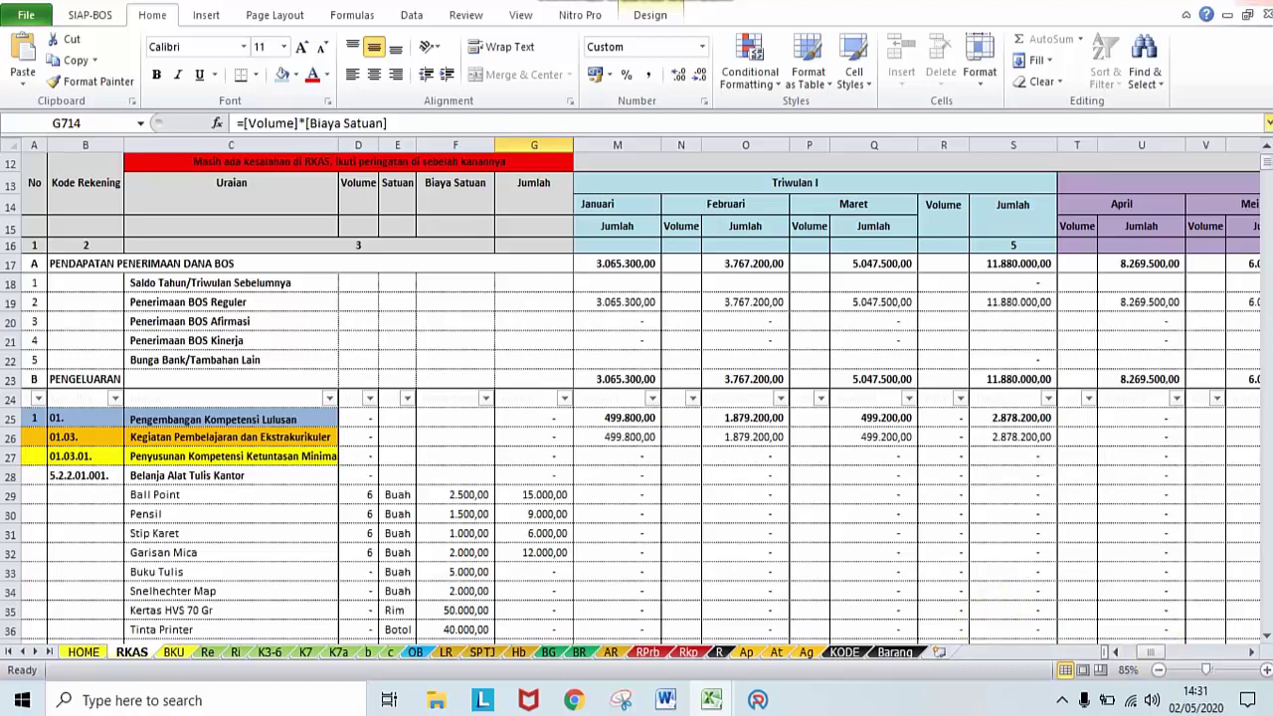
left_click(1266, 161)
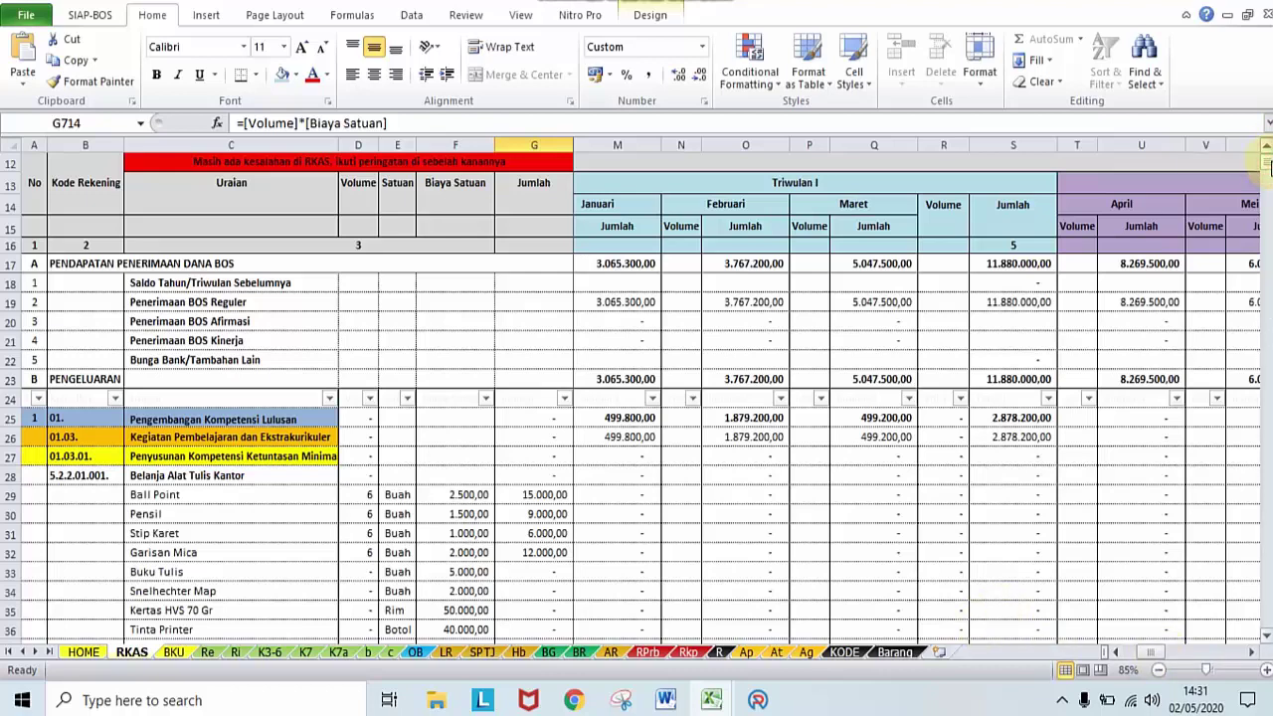
left_click(831, 199)
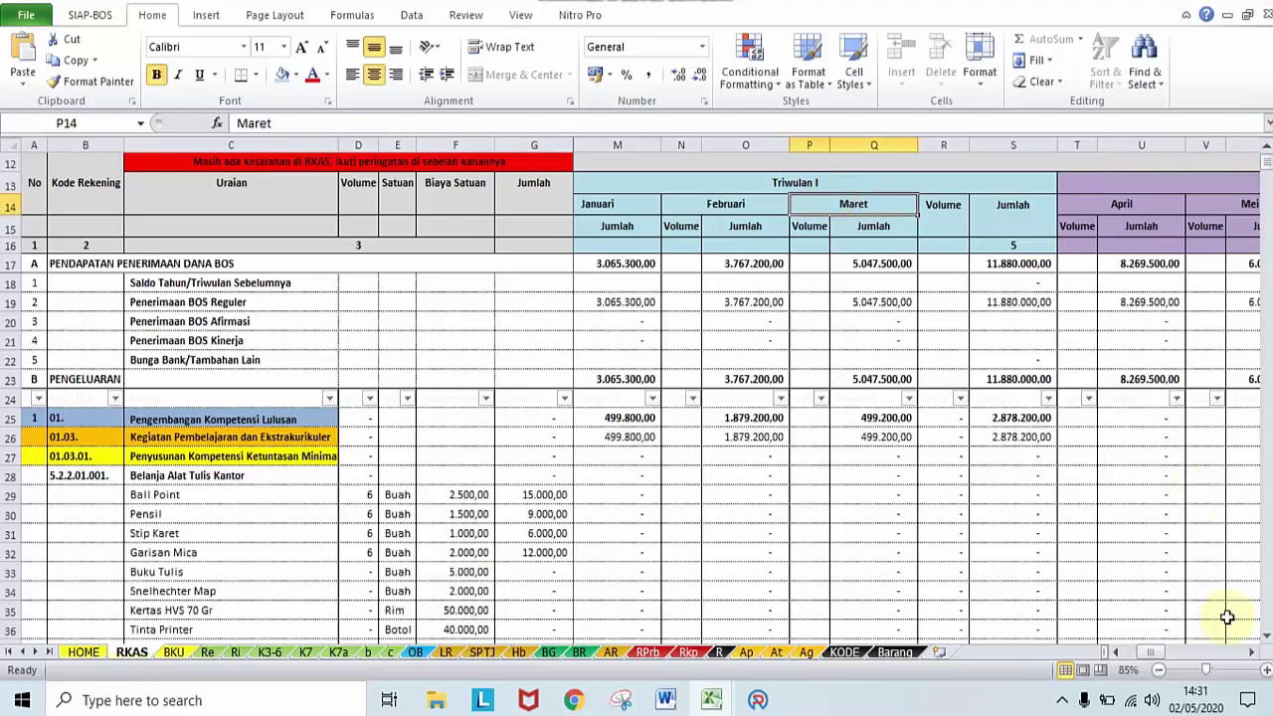
left_click(1248, 653)
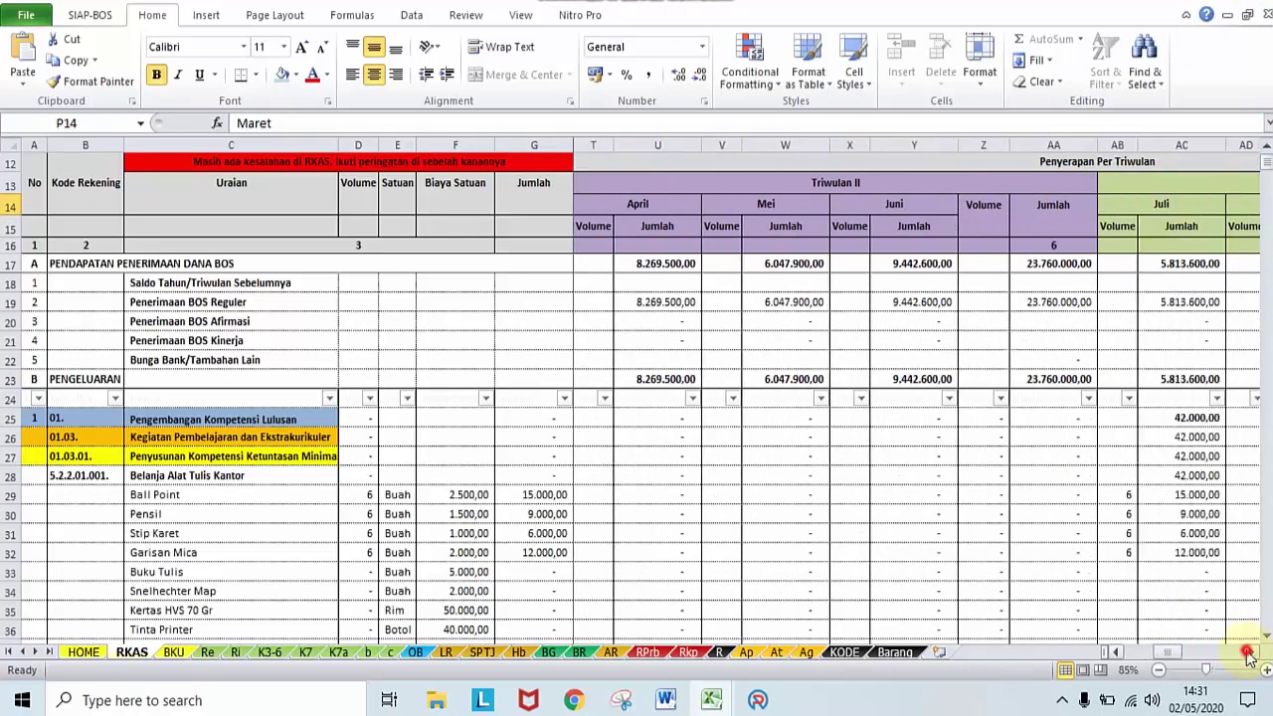
left_click_drag(1172, 652, 1137, 654)
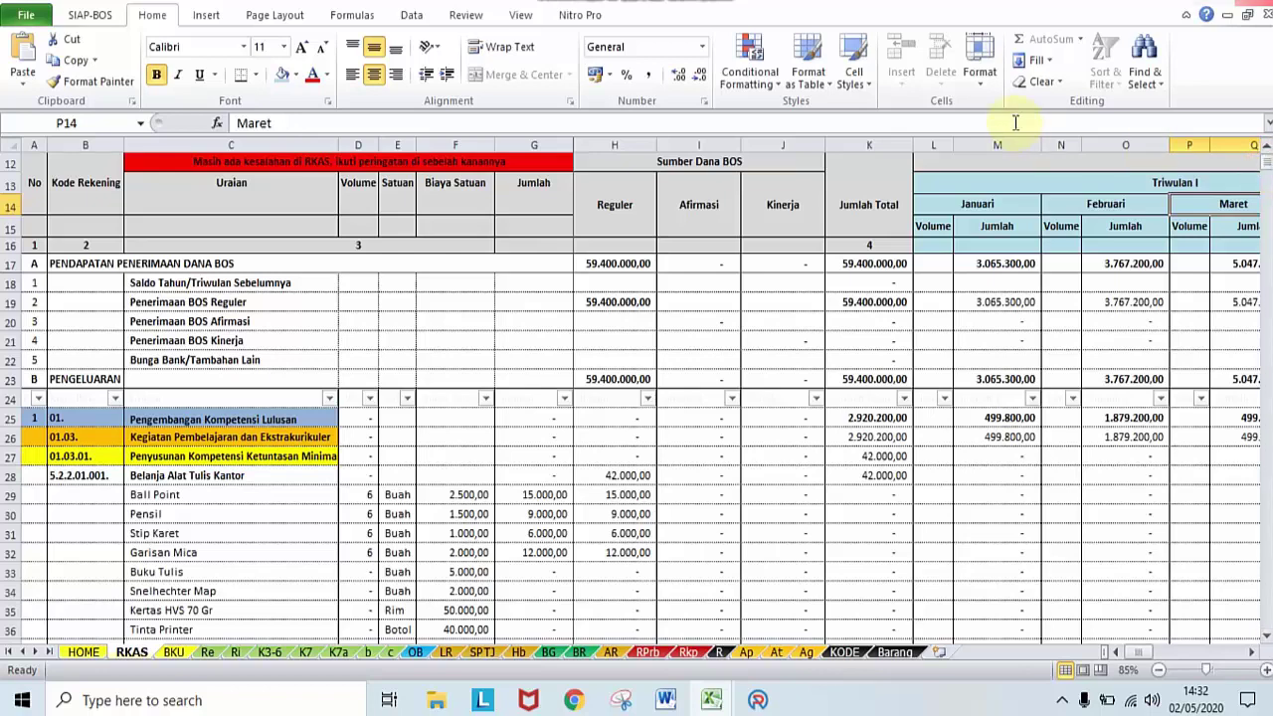
mouse_move(663, 1)
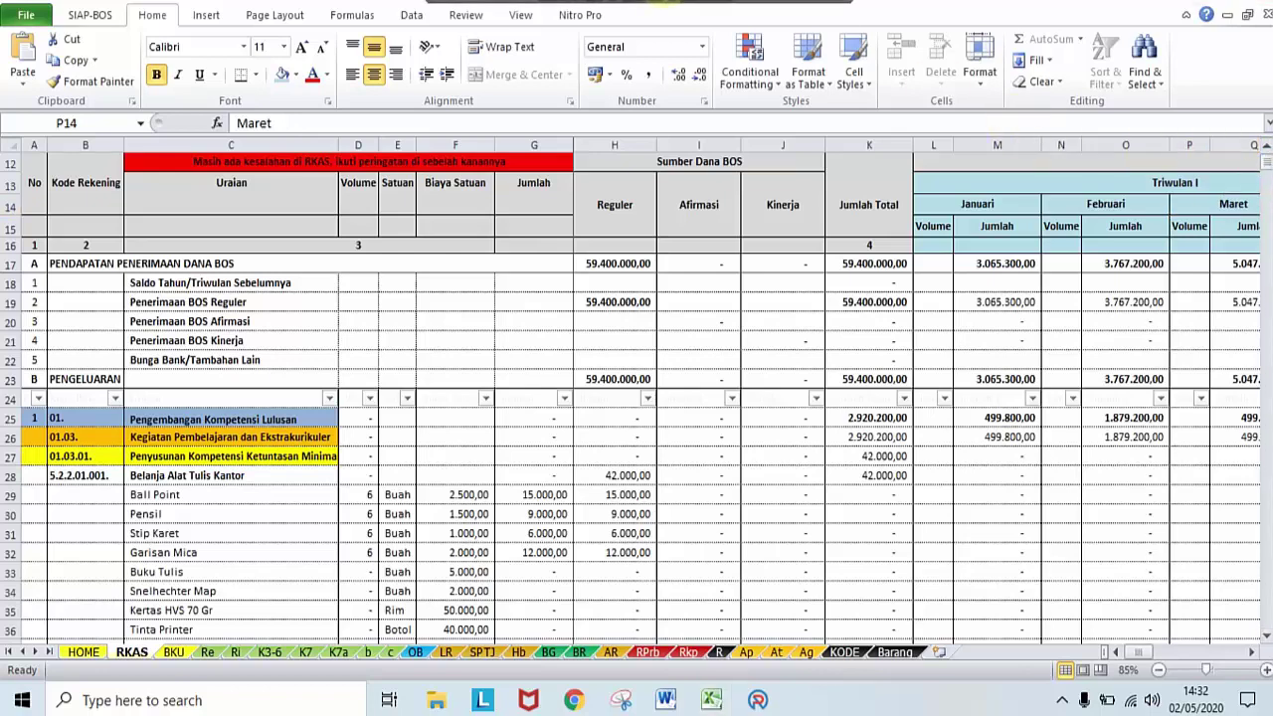